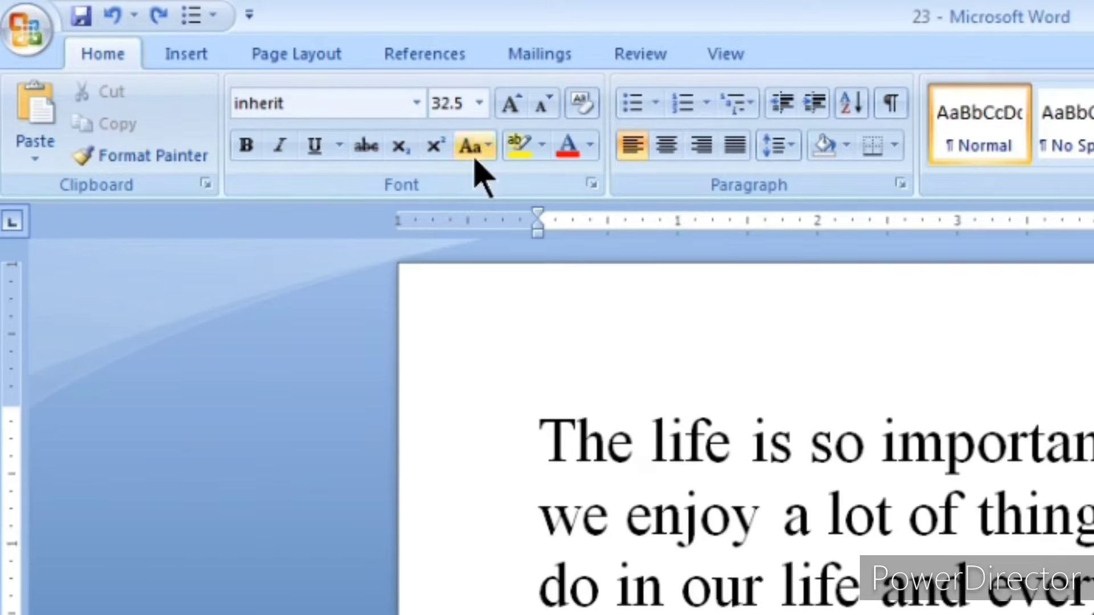
# Preview the Line Spacing Options dialog, close it, then show and hide formatting marks
pyautogui.click(780, 147)
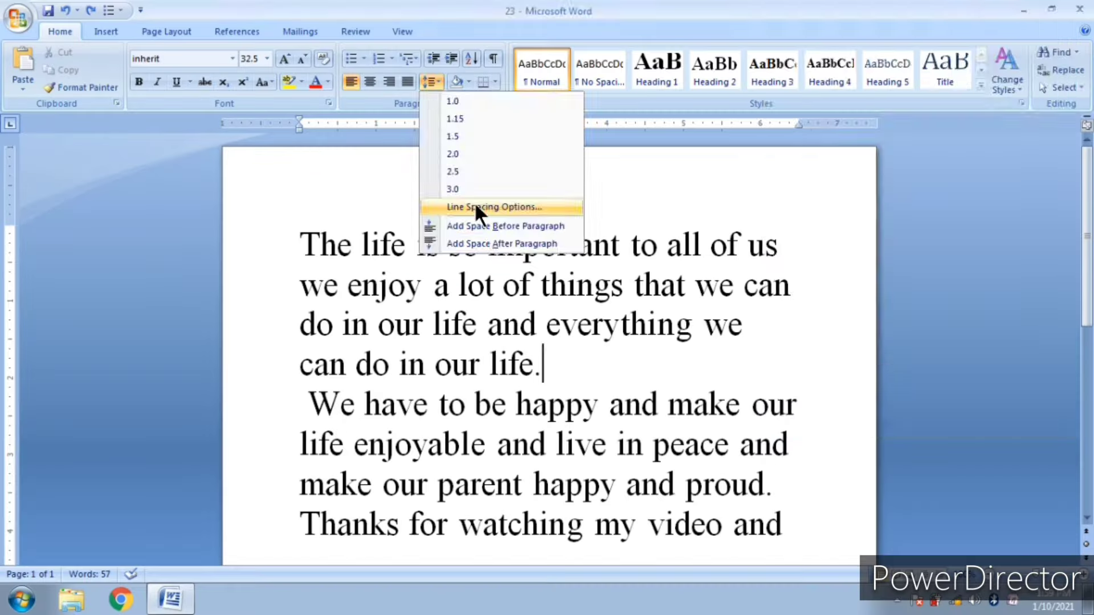
pyautogui.click(477, 204)
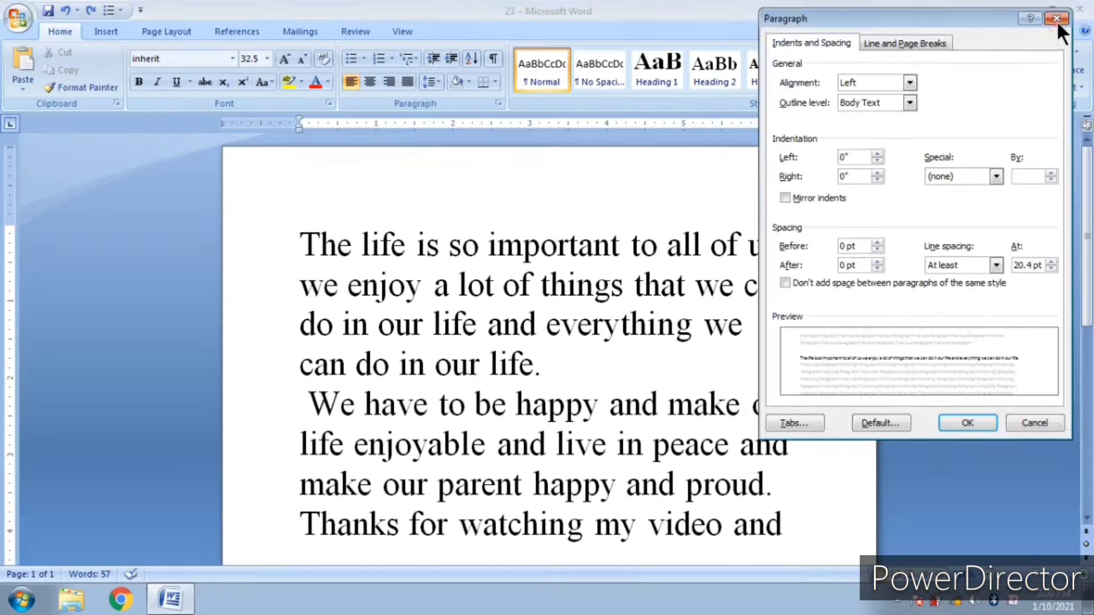
pyautogui.click(1055, 19)
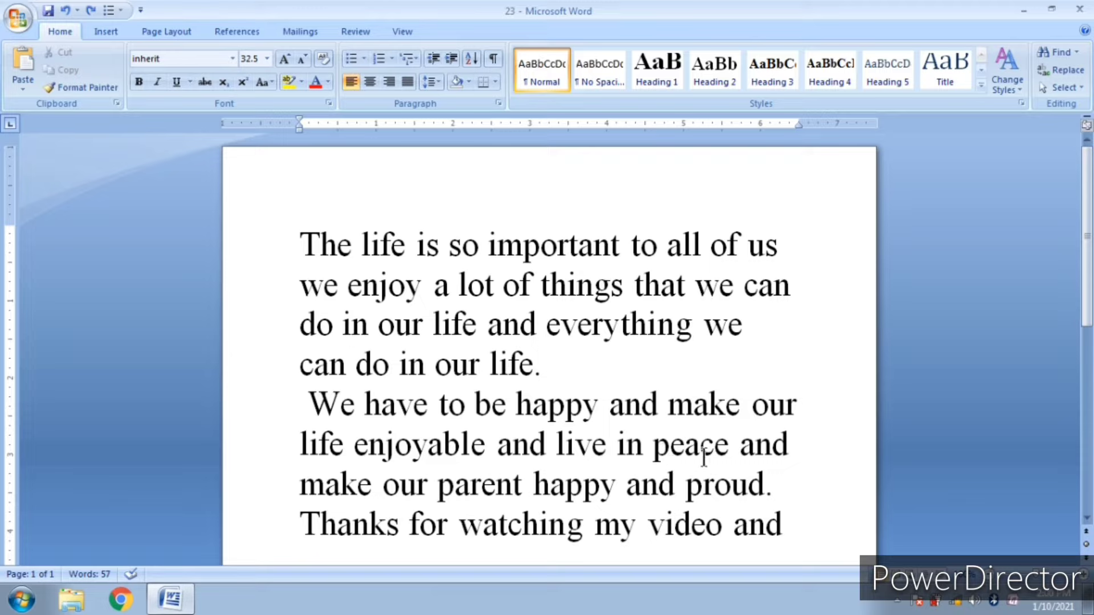
pyautogui.click(493, 59)
pyautogui.click(494, 59)
# In Line Spacing Options, raise the first paragraph's space Before to 30 pt
pyautogui.click(435, 81)
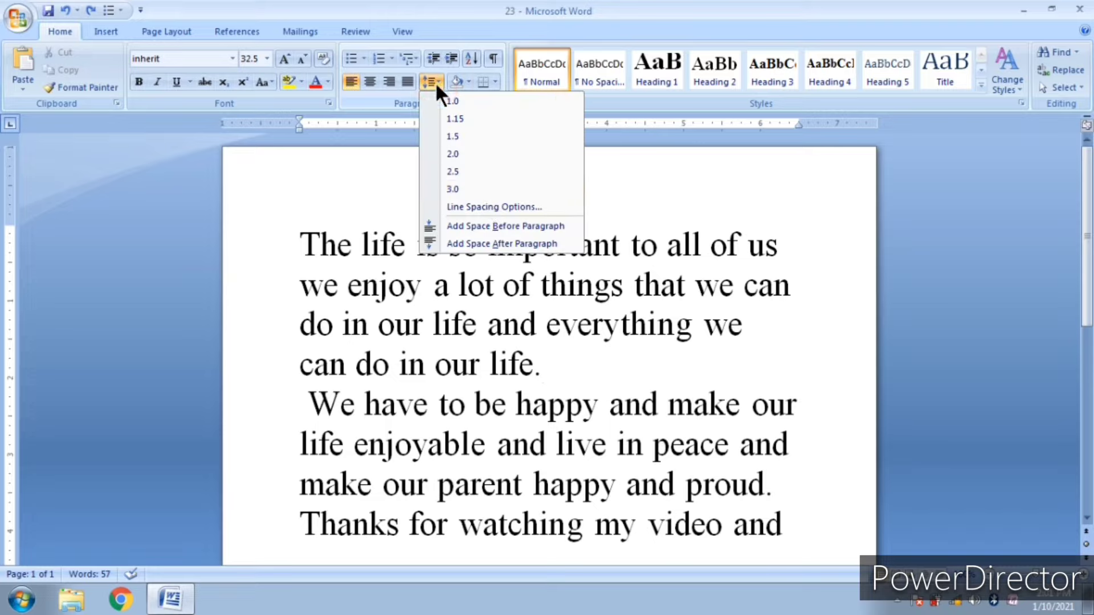
pyautogui.click(484, 208)
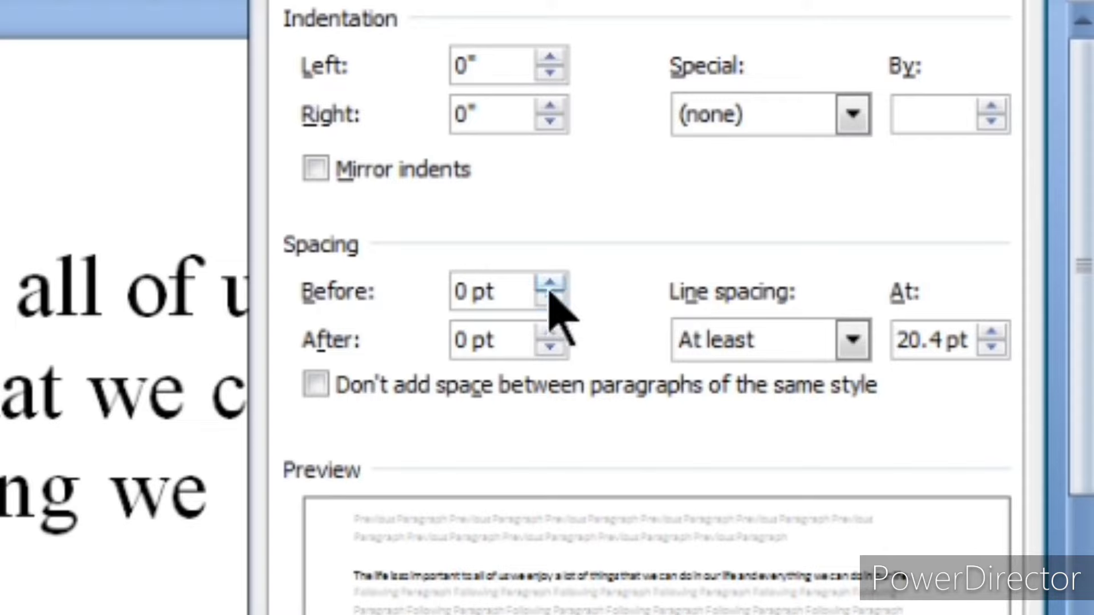
pyautogui.click(549, 283)
pyautogui.doubleClick(549, 299)
pyautogui.click(549, 299)
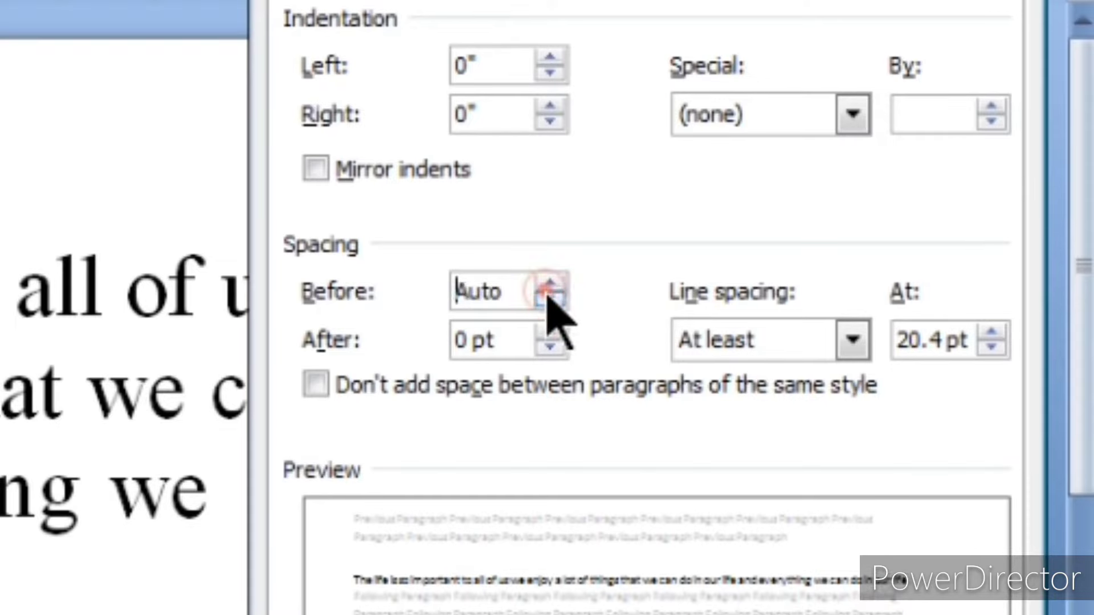
pyautogui.click(548, 296)
pyautogui.click(548, 296)
pyautogui.click(548, 296)
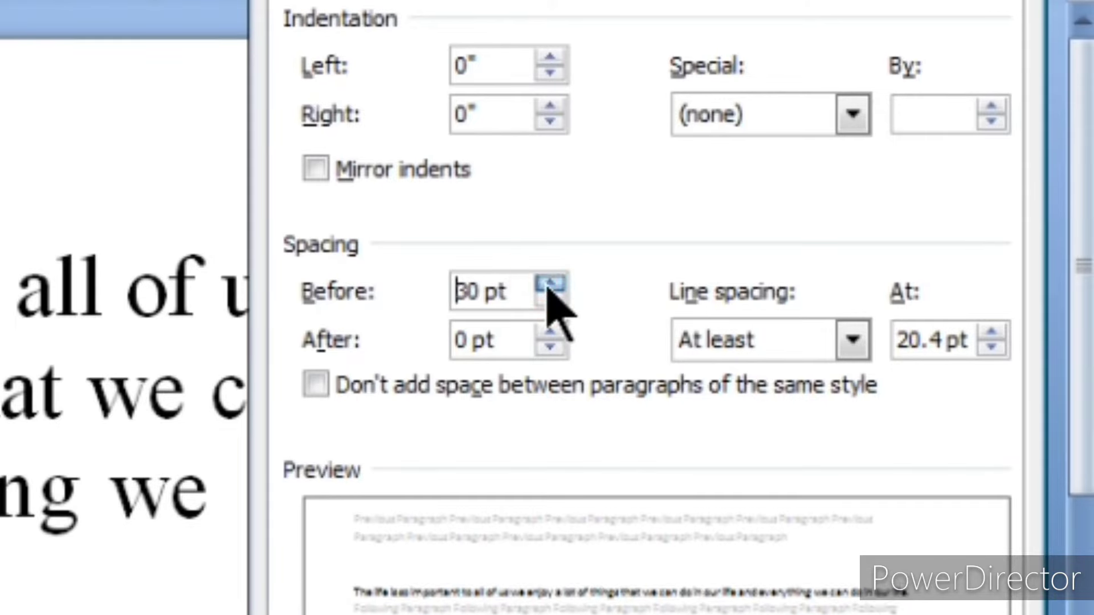
# Set space After to 48 pt and line spacing to Single
pyautogui.click(550, 334)
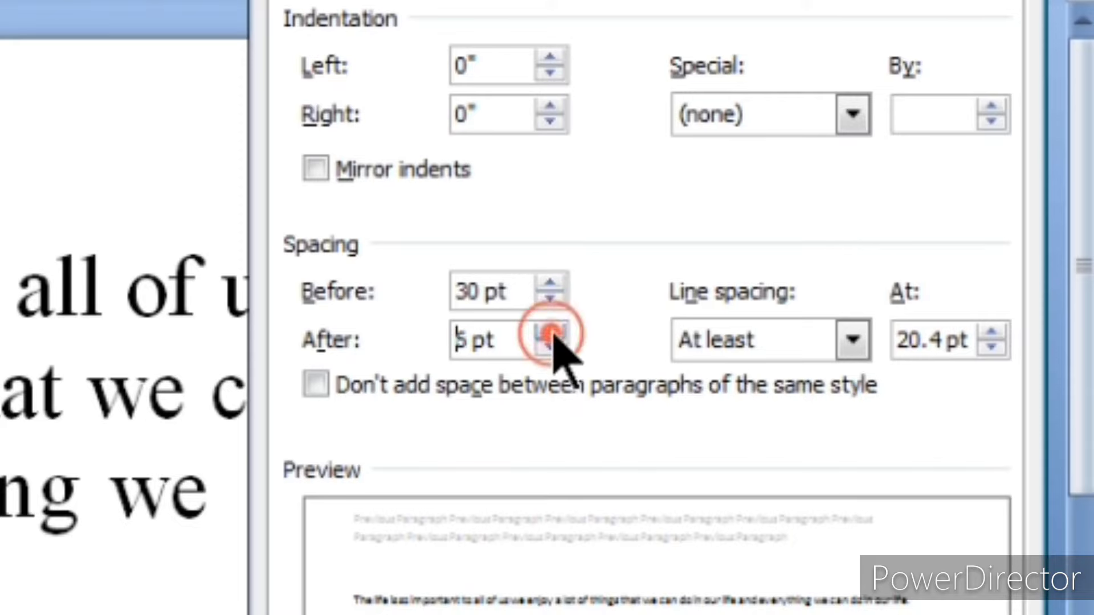
pyautogui.click(551, 335)
pyautogui.click(551, 335)
pyautogui.click(550, 335)
pyautogui.click(550, 335)
pyautogui.click(551, 335)
pyautogui.click(550, 335)
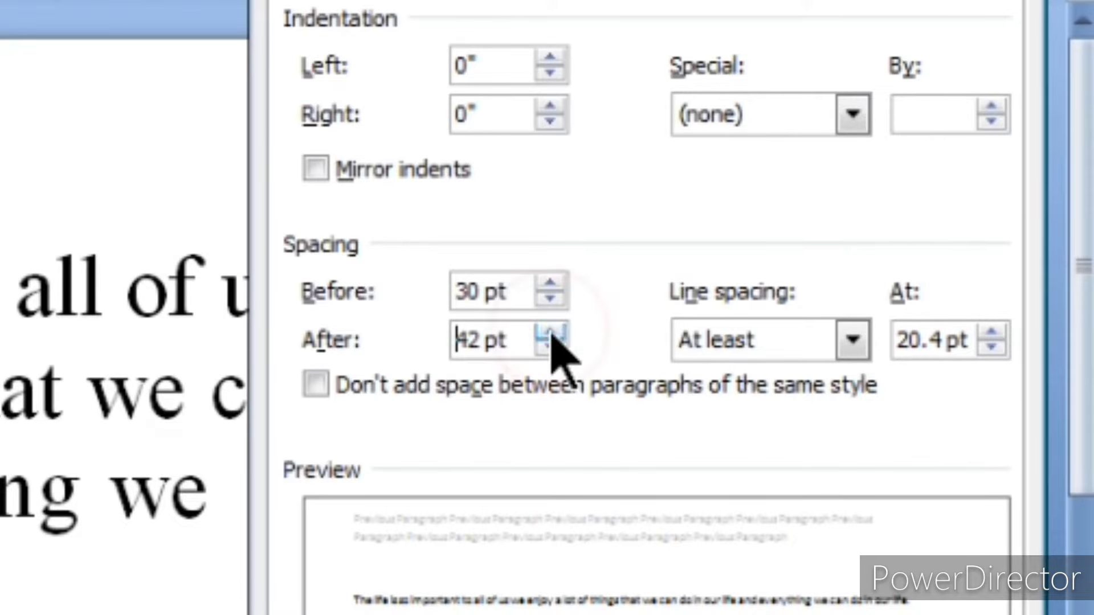
pyautogui.click(550, 335)
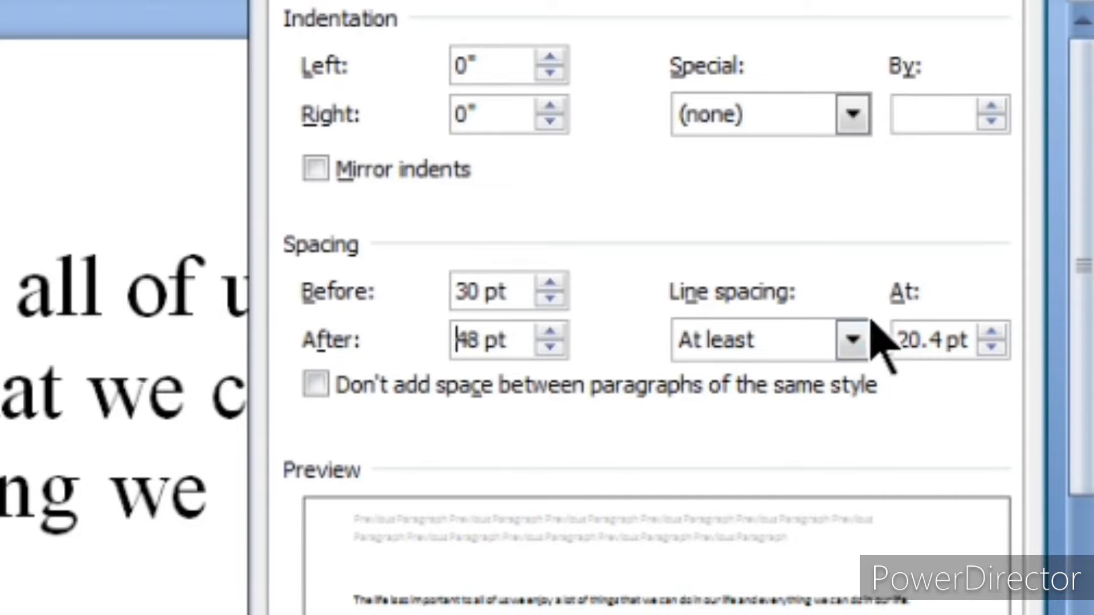
pyautogui.click(851, 336)
pyautogui.click(792, 376)
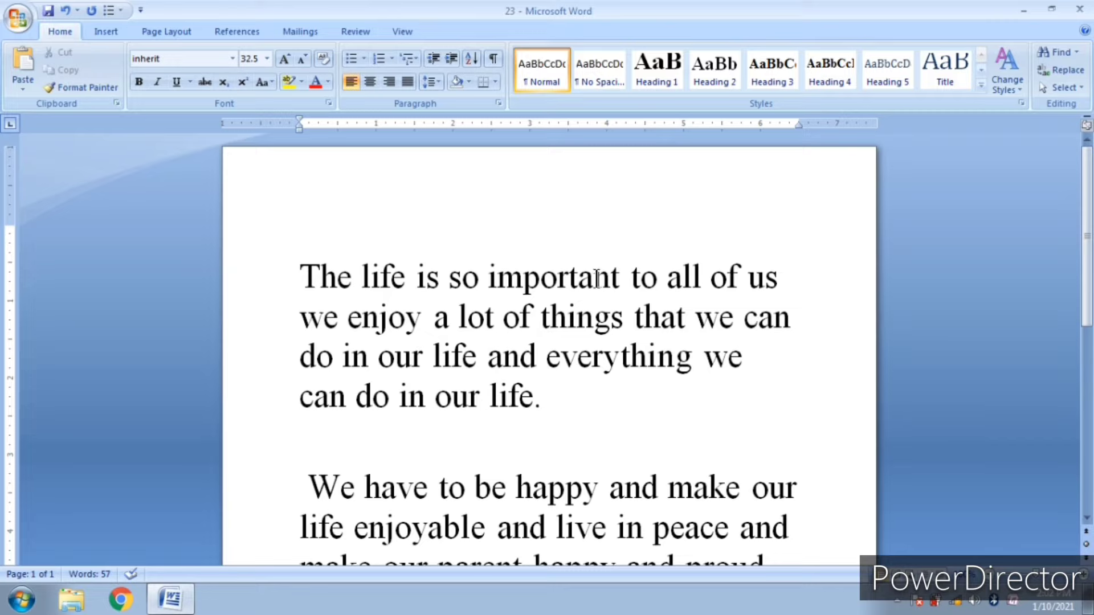
# Select all text and apply Remove Space Before Paragraph, then Remove Space After Paragraph
pyautogui.hotkey('ctrl', 'a')
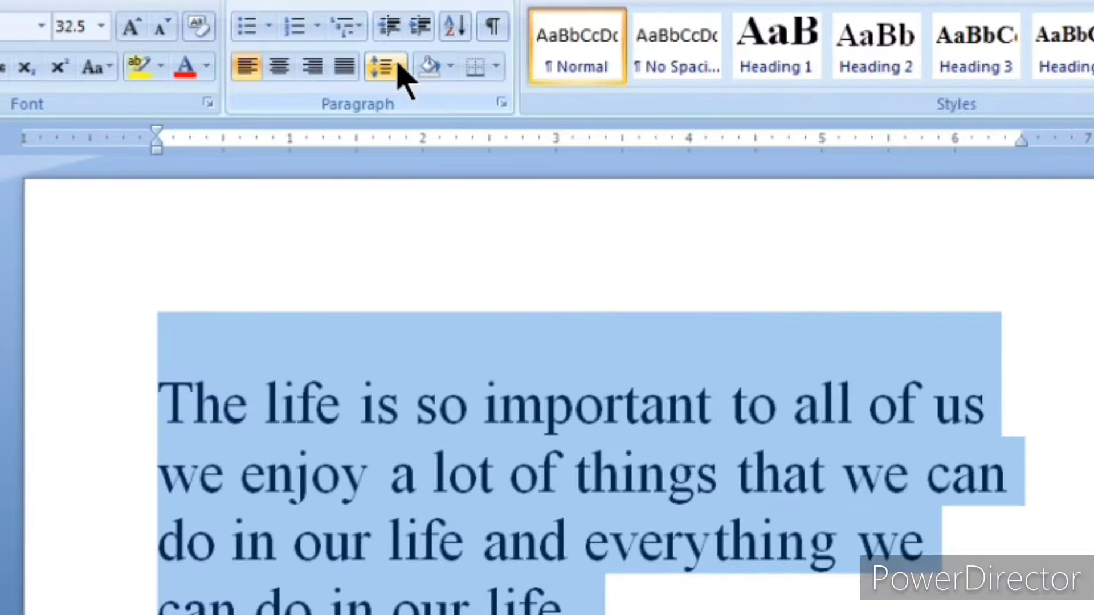
pyautogui.click(438, 82)
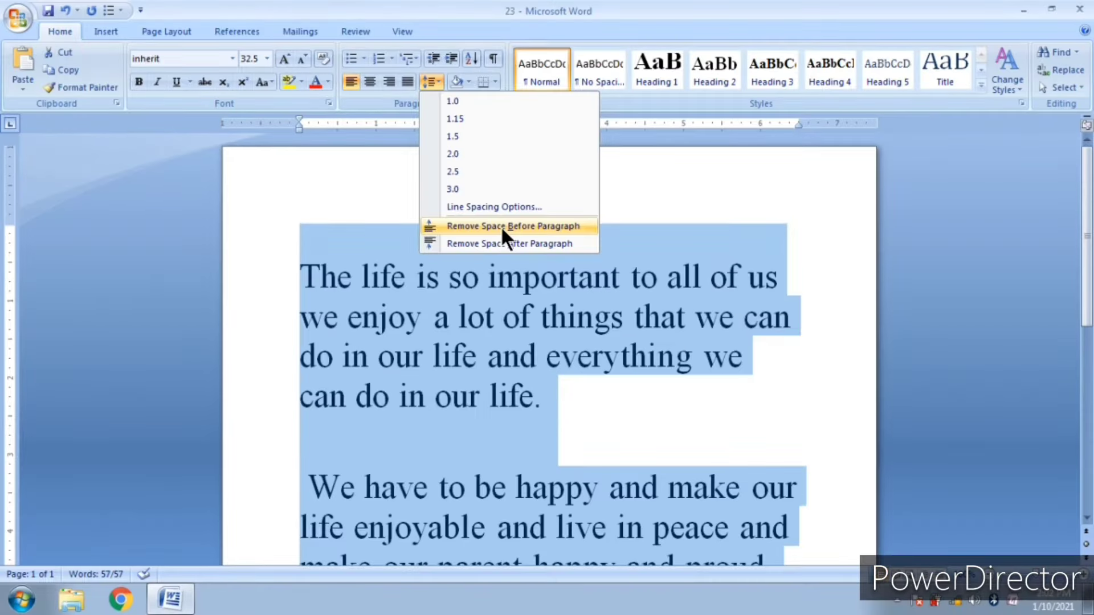
pyautogui.click(501, 226)
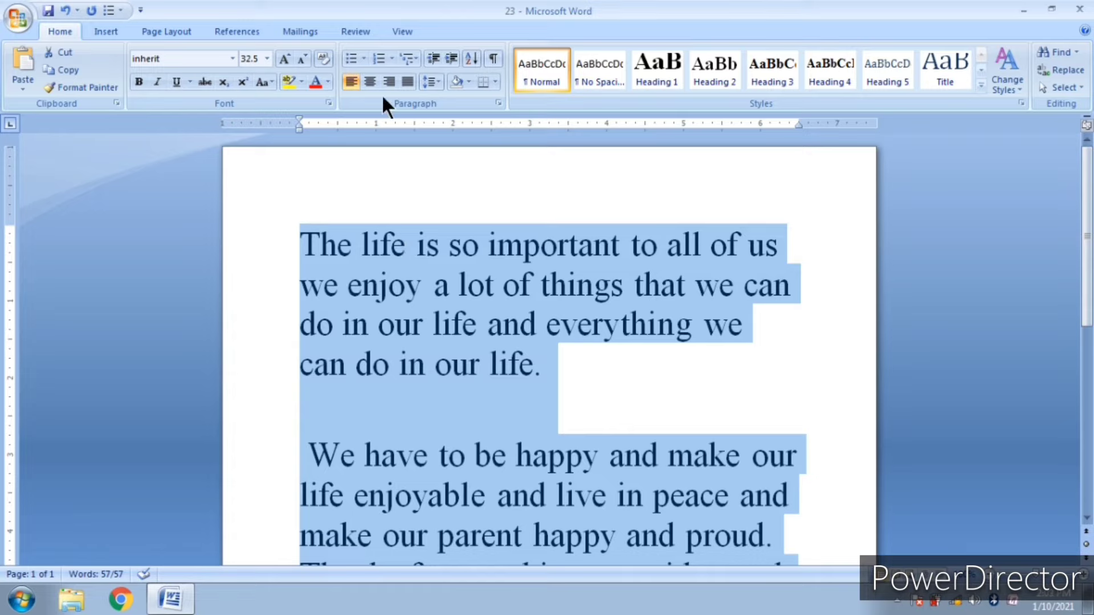
pyautogui.click(428, 82)
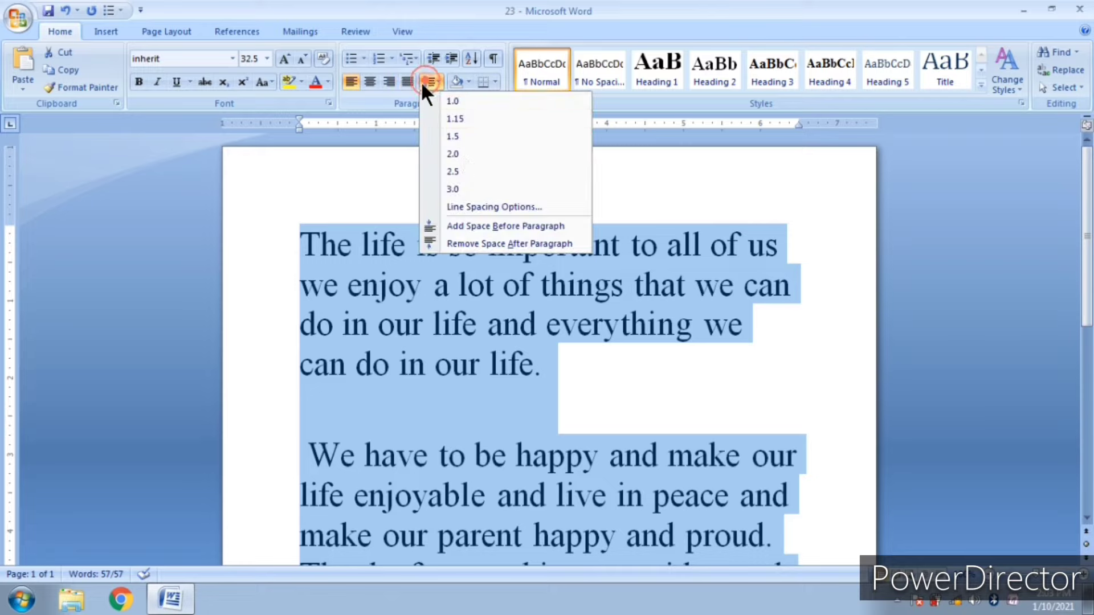
pyautogui.click(518, 245)
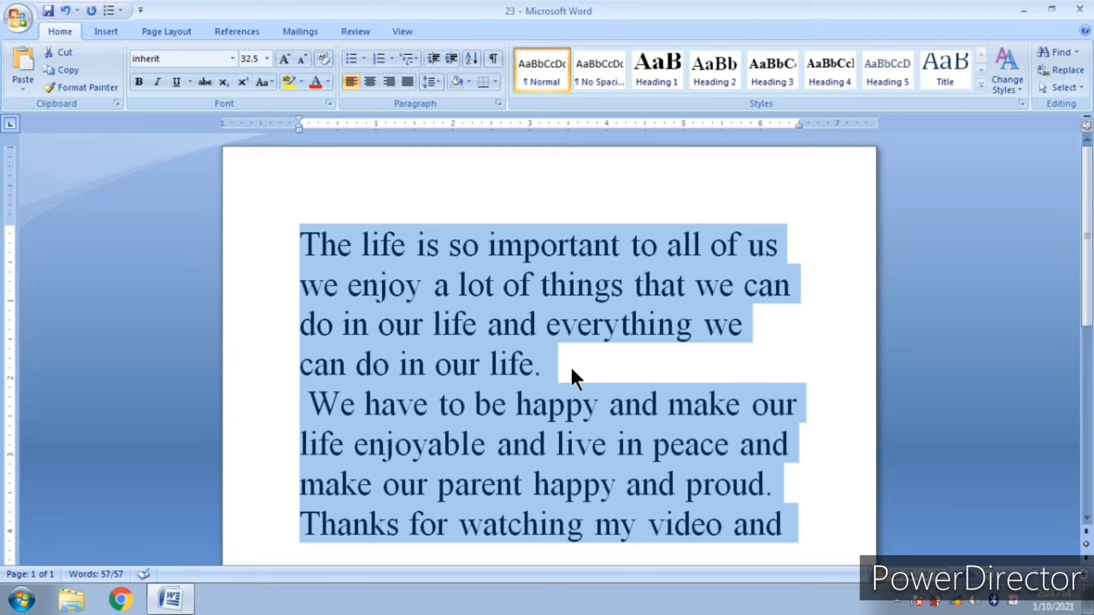
pyautogui.click(498, 103)
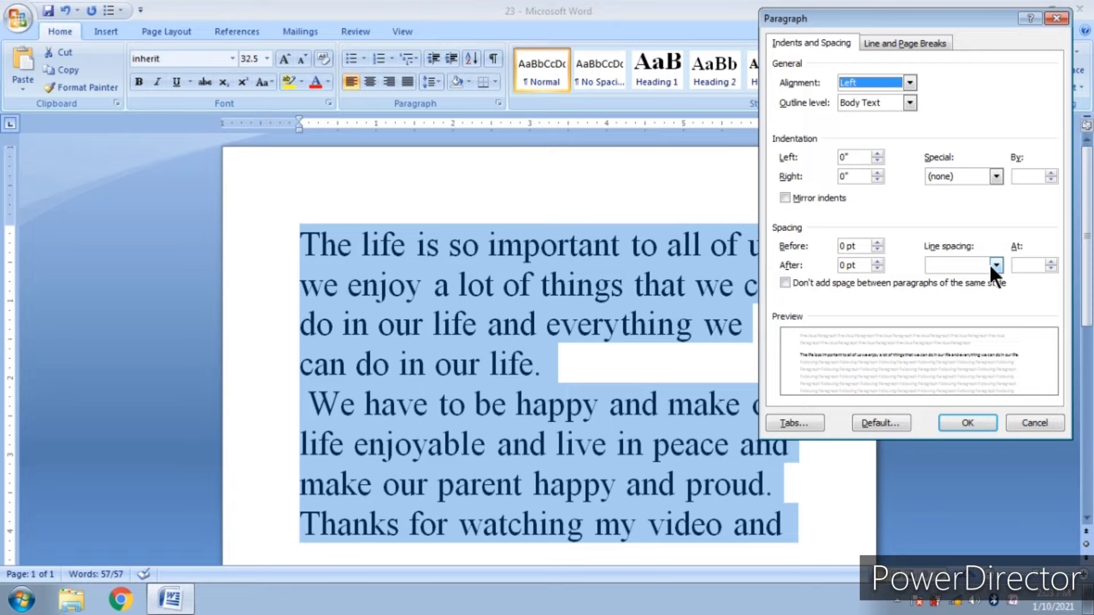
pyautogui.click(1053, 17)
pyautogui.click(847, 454)
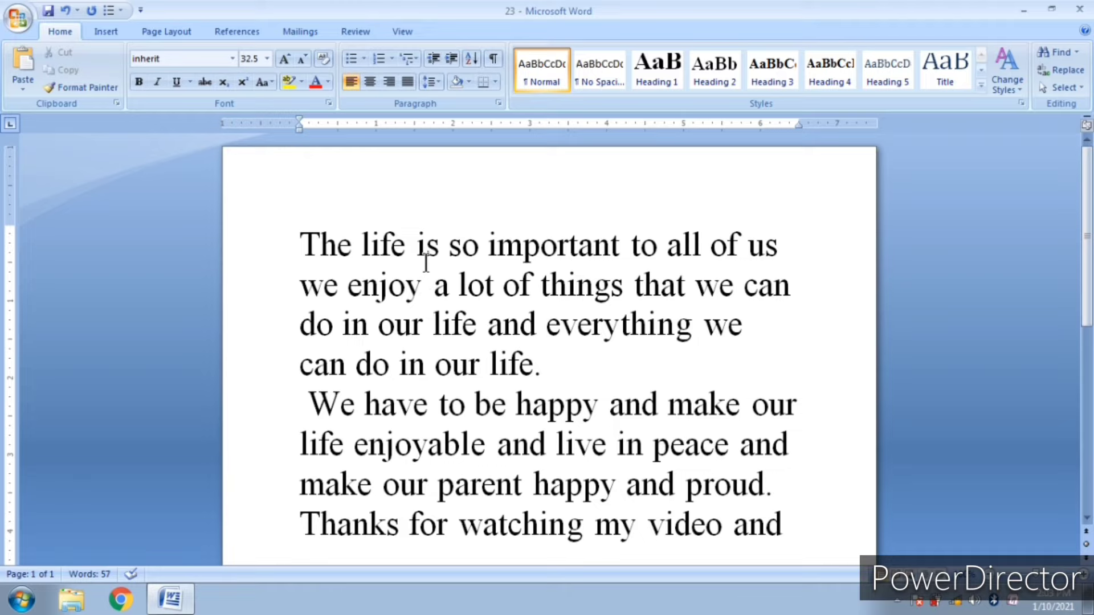
# Set the first paragraph's line spacing to 1.5 lines in the Paragraph dialog
pyautogui.click(406, 250)
pyautogui.click(497, 103)
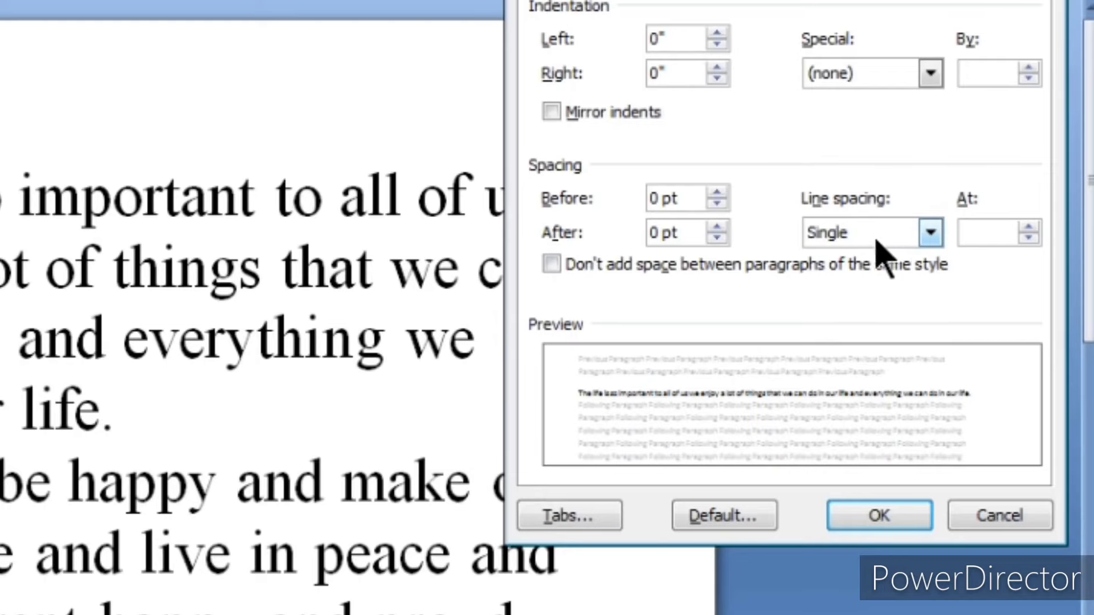
pyautogui.click(995, 266)
pyautogui.click(910, 259)
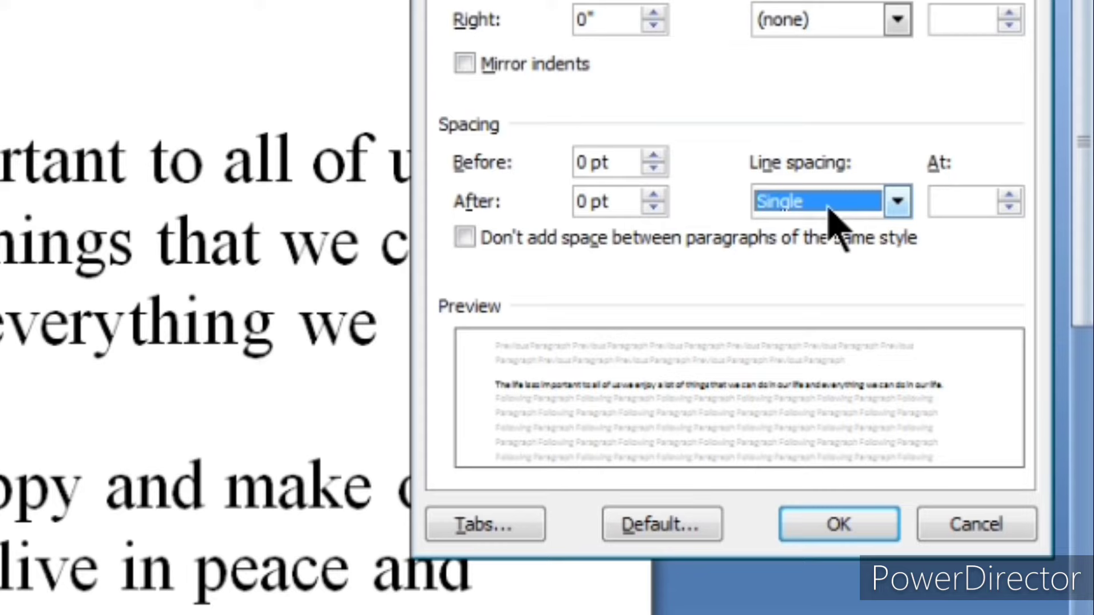
pyautogui.click(899, 206)
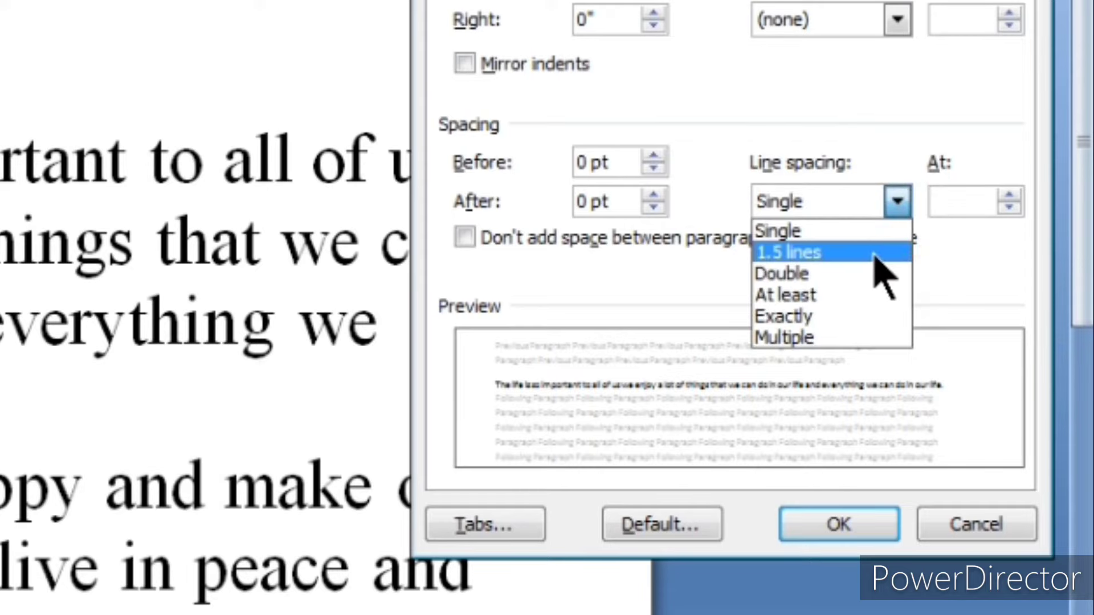
pyautogui.click(875, 253)
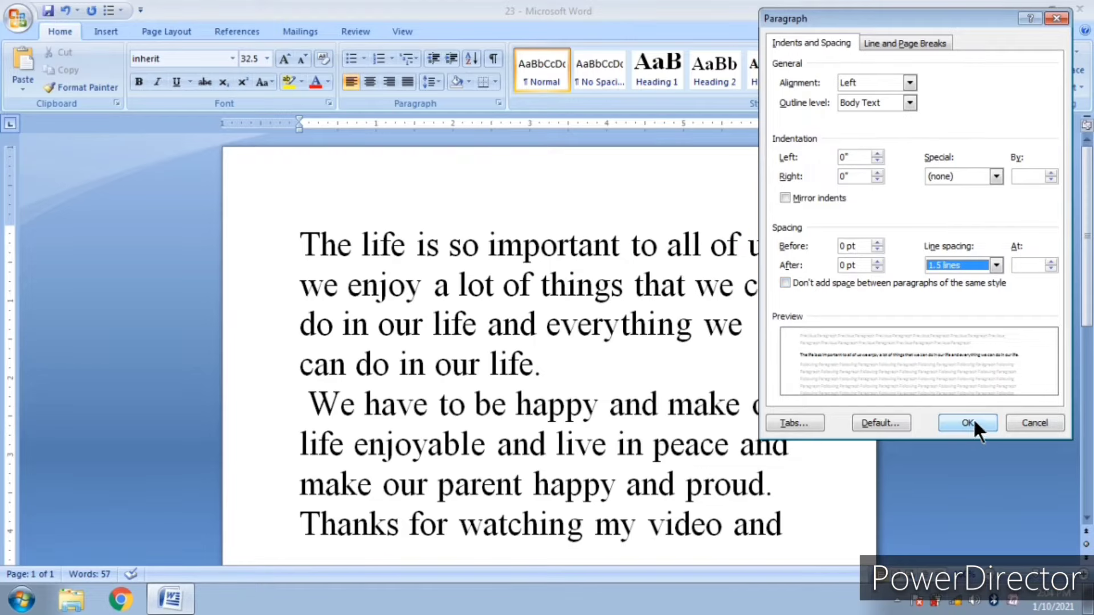
pyautogui.click(972, 422)
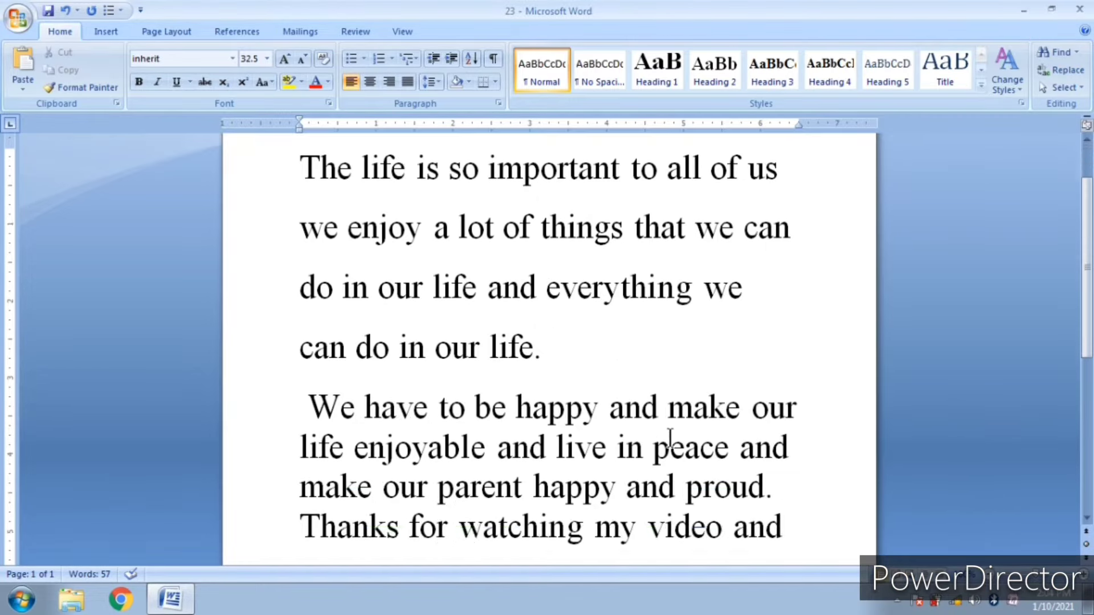
pyautogui.scroll(2, 669, 439)
pyautogui.click(406, 246)
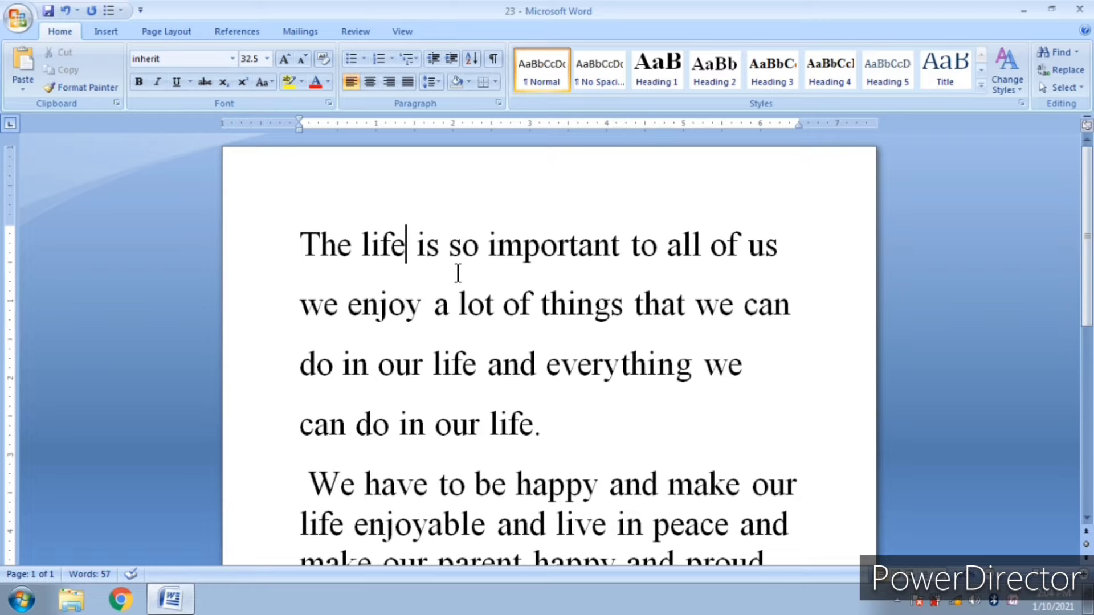
pyautogui.scroll(-1, 466, 288)
pyautogui.scroll(-1, 467, 288)
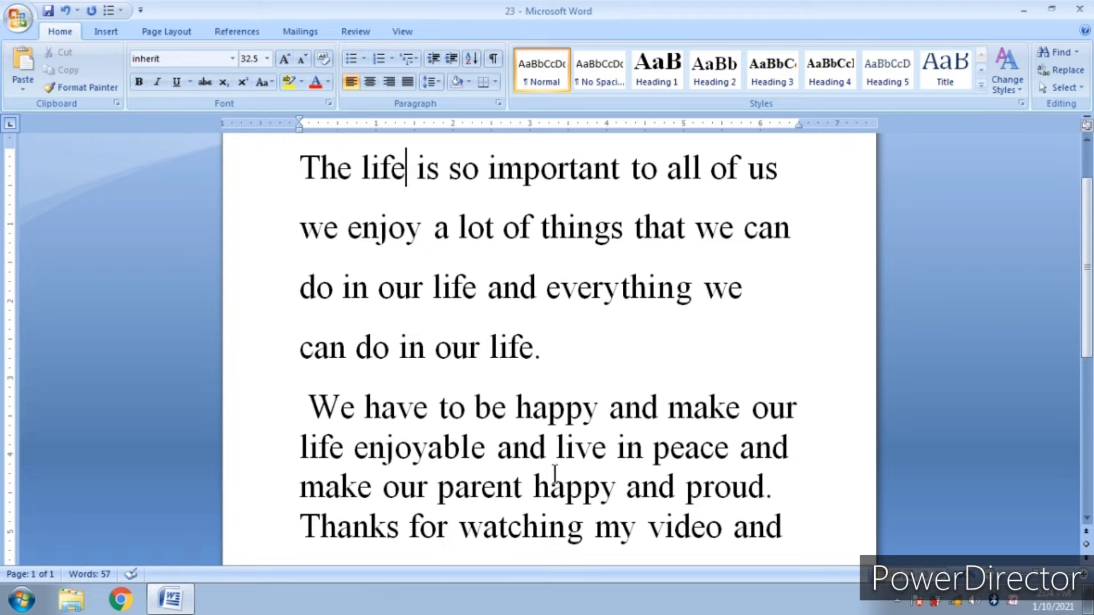
pyautogui.click(538, 228)
pyautogui.click(547, 286)
# Select all text and apply 1.5 lines spacing via the Paragraph dialog
pyautogui.hotkey('ctrl', 'a')
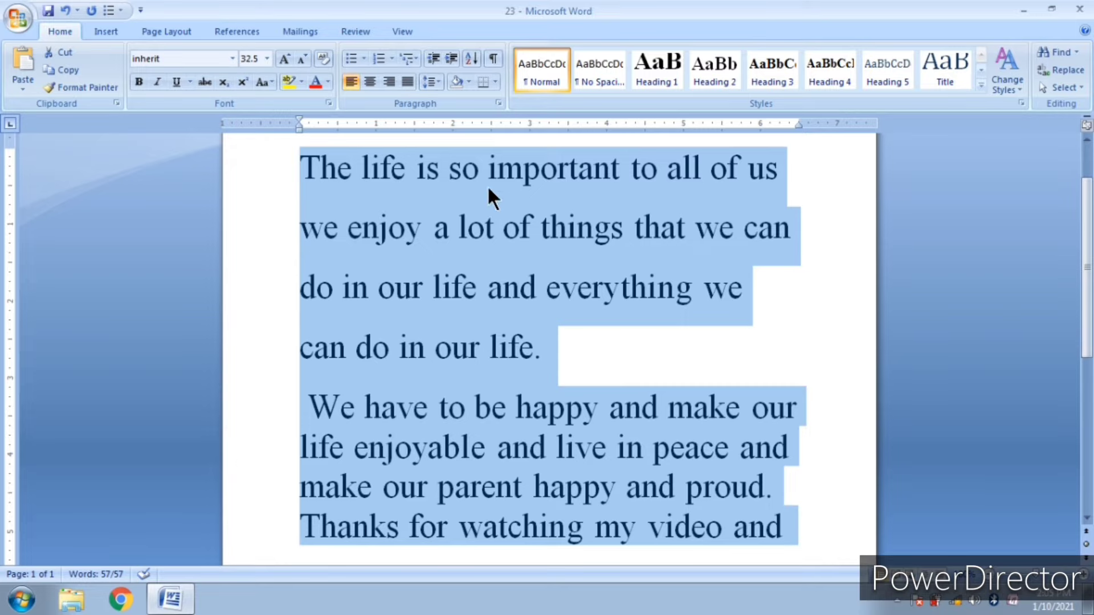
pyautogui.click(498, 103)
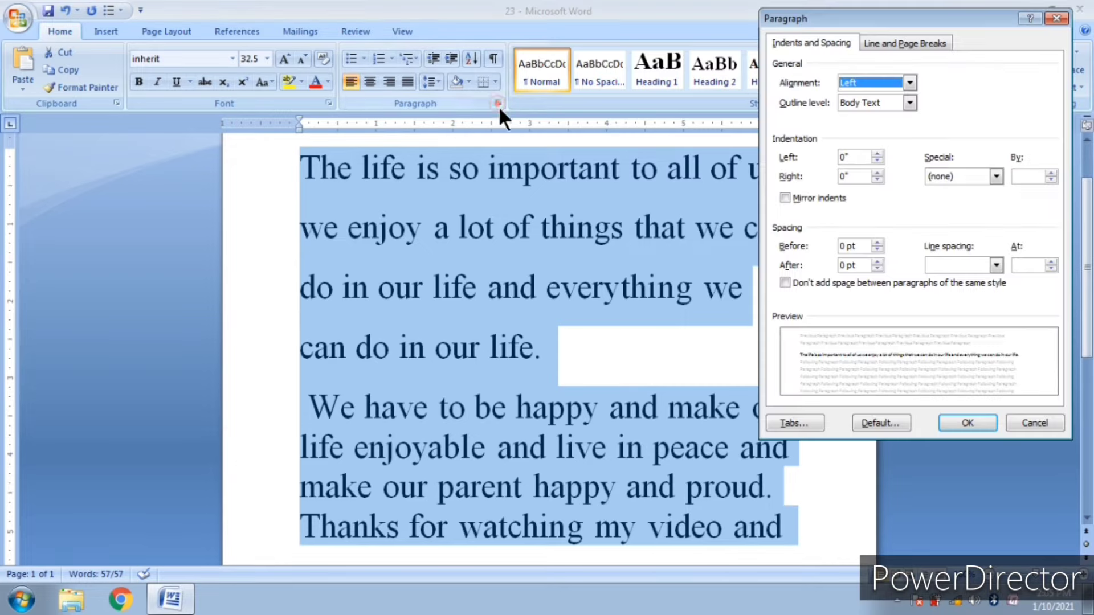
pyautogui.click(996, 264)
pyautogui.click(955, 294)
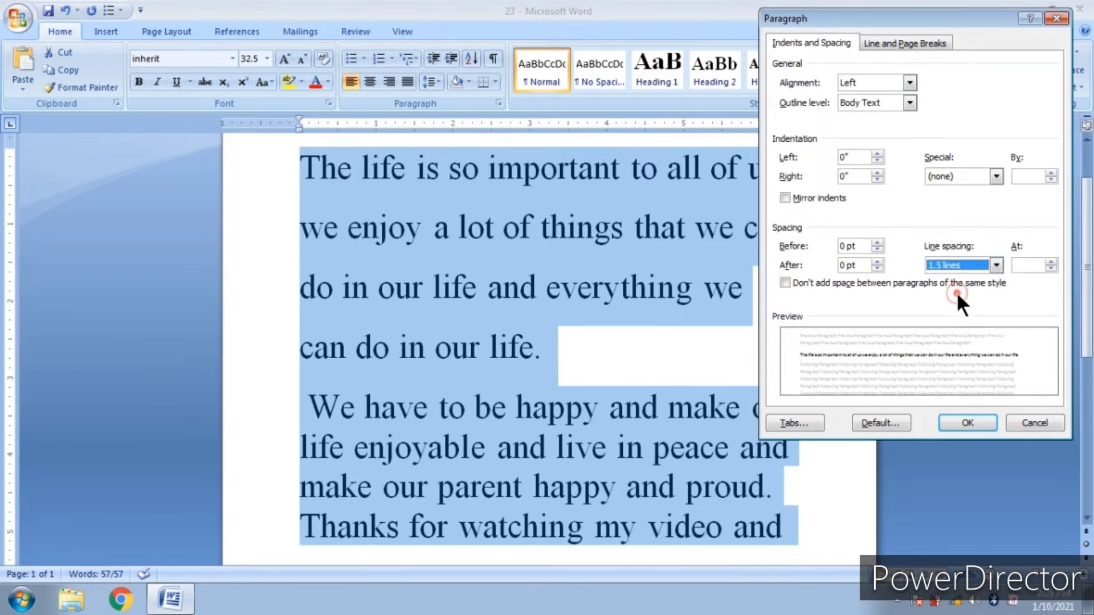
pyautogui.click(968, 423)
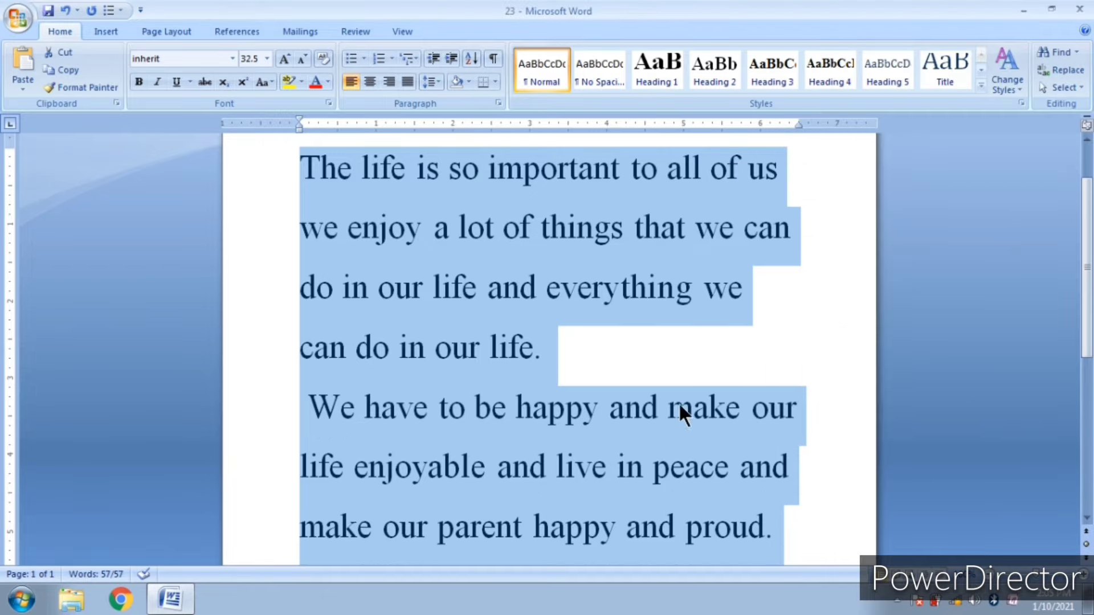
# Review the 1.5-spaced text, then undo it back to single spacing
pyautogui.scroll(2, 661, 376)
pyautogui.scroll(-3, 655, 387)
pyautogui.scroll(-2, 667, 416)
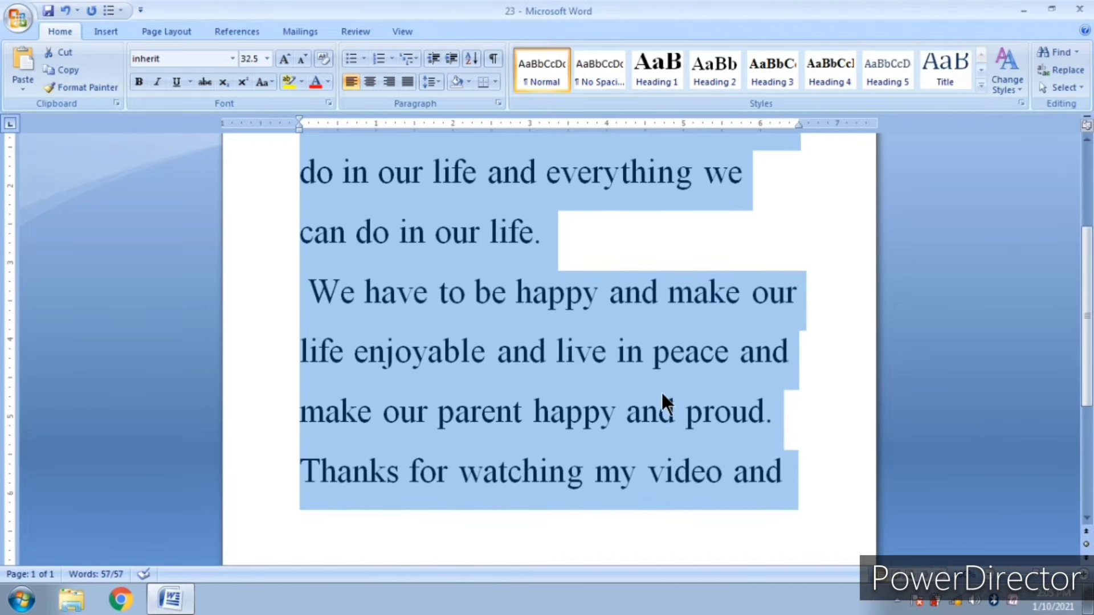
pyautogui.scroll(2, 661, 393)
pyautogui.scroll(-1, 654, 333)
pyautogui.scroll(3, 652, 353)
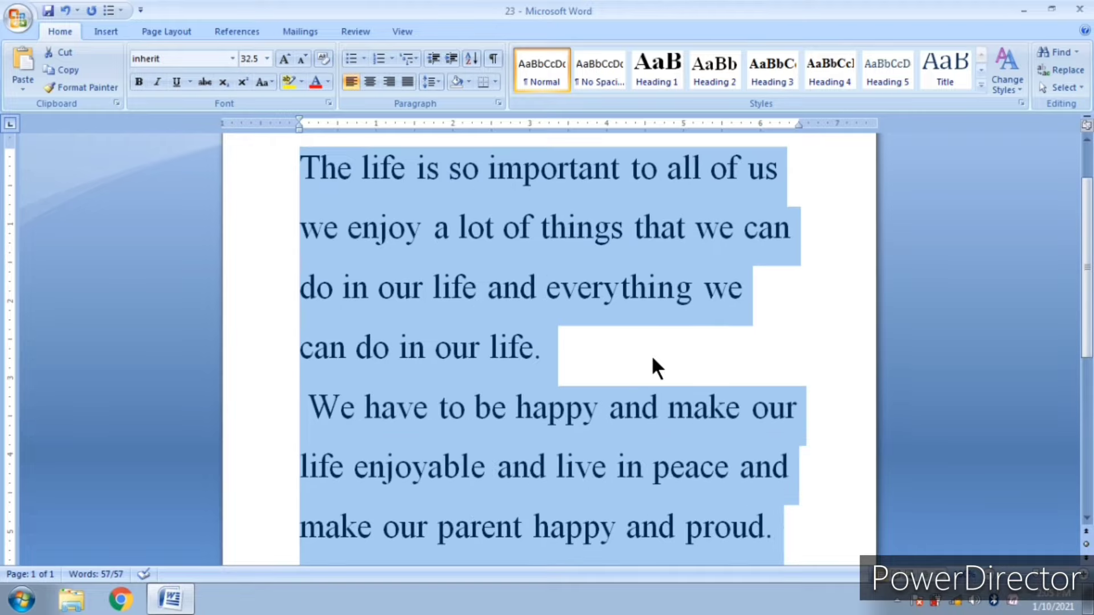
pyautogui.hotkey('ctrl', 'z')
pyautogui.hotkey('ctrl', 'z')
pyautogui.scroll(1, 649, 371)
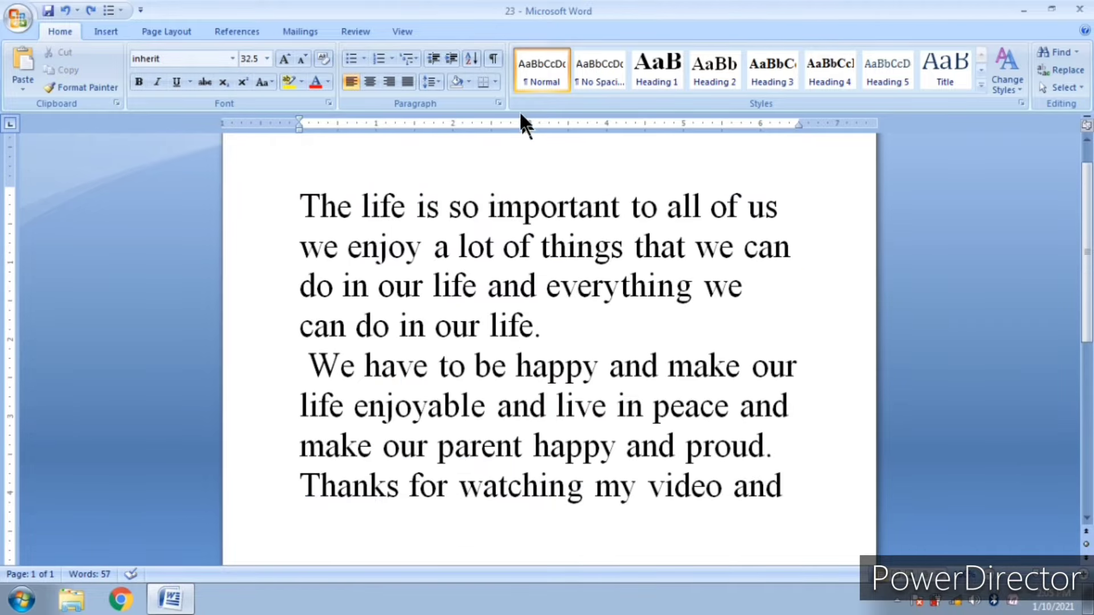
# Apply Double line spacing to the first paragraph through the Paragraph dialog
pyautogui.click(499, 103)
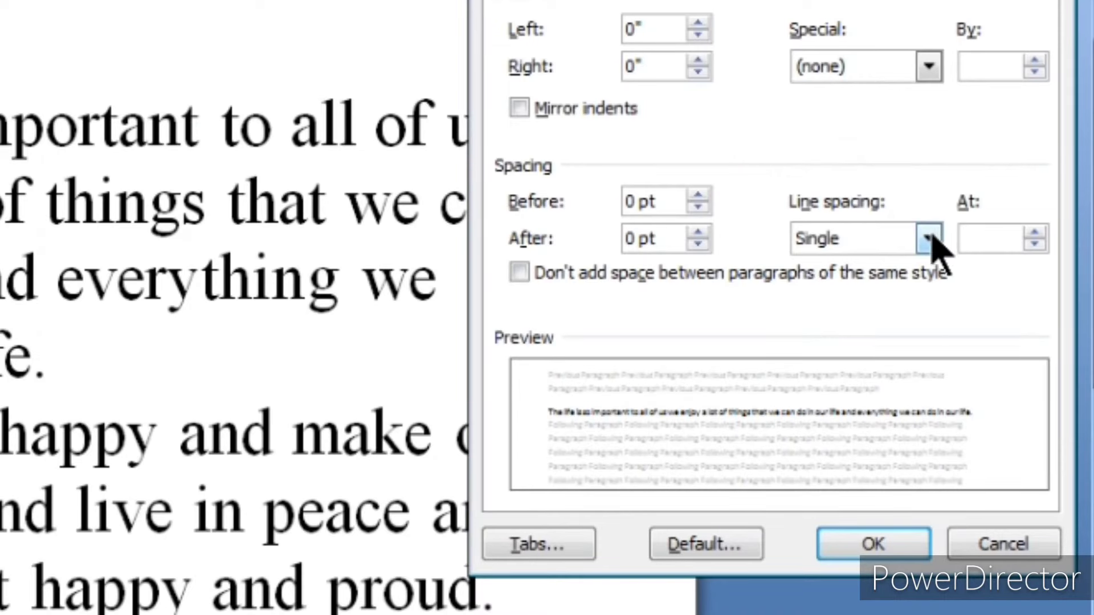
pyautogui.click(928, 238)
pyautogui.click(887, 308)
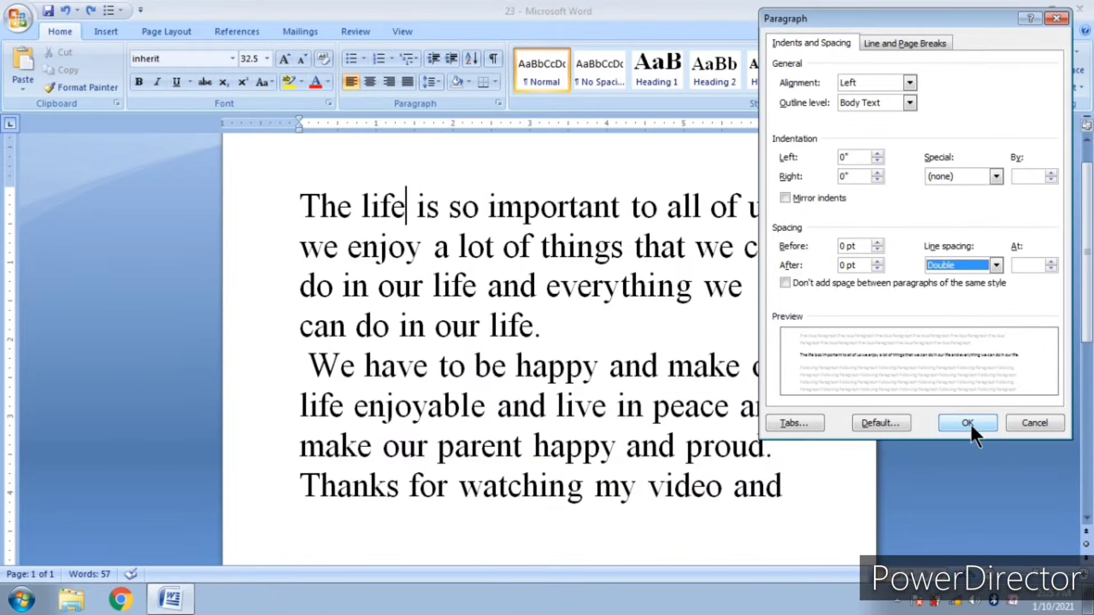
pyautogui.click(968, 423)
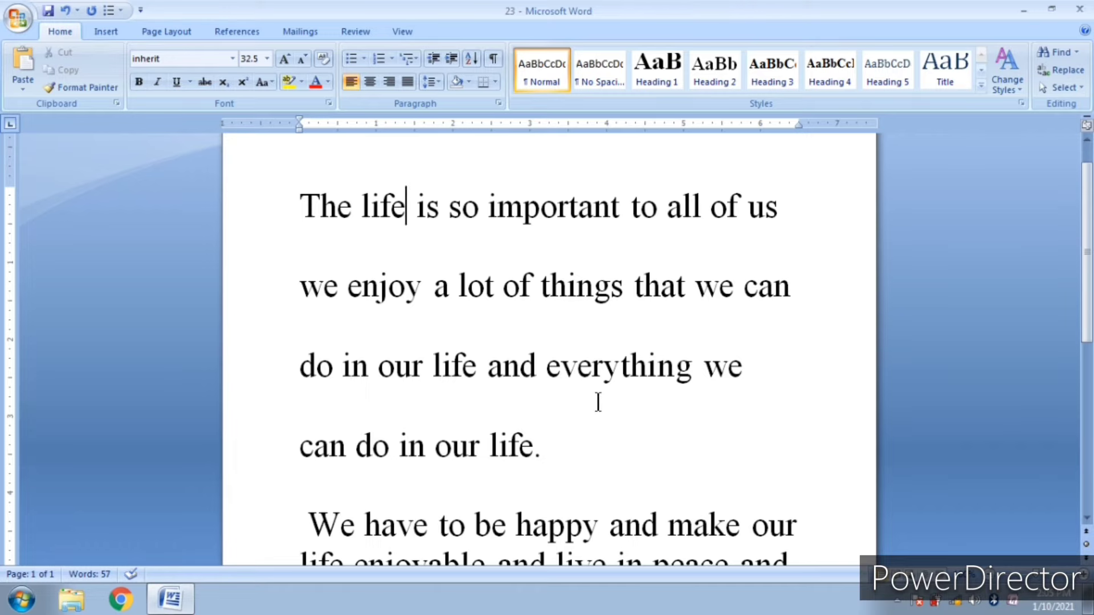
# Check the double-spaced paragraph, then return it to single spacing
pyautogui.scroll(1, 564, 410)
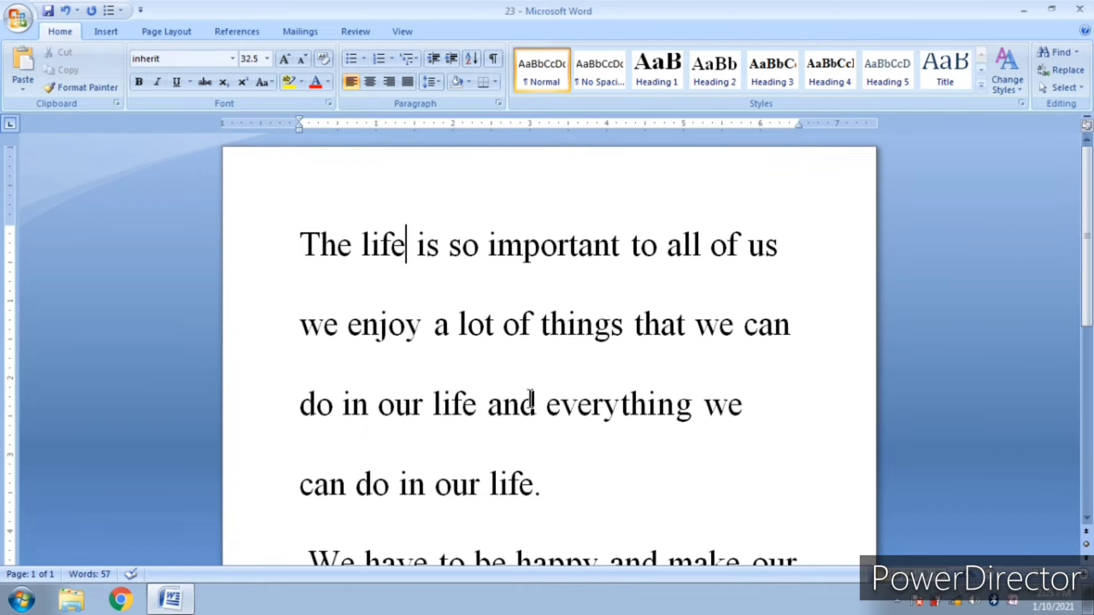
pyautogui.scroll(-1, 530, 402)
pyautogui.scroll(-2, 541, 402)
pyautogui.scroll(2, 541, 402)
pyautogui.scroll(-1, 541, 405)
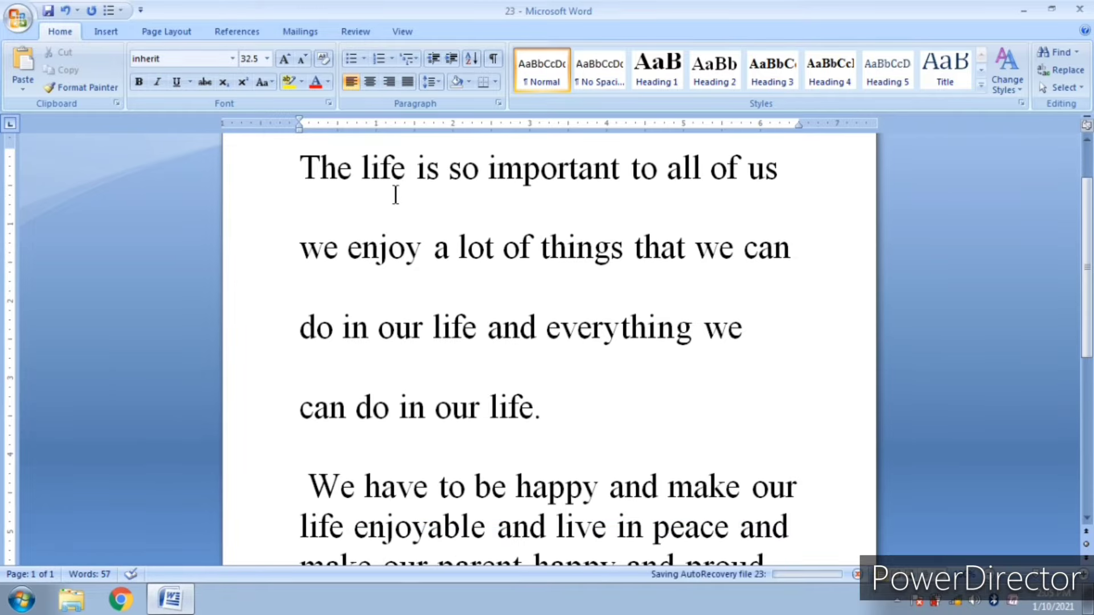
pyautogui.hotkey('ctrl', '1')
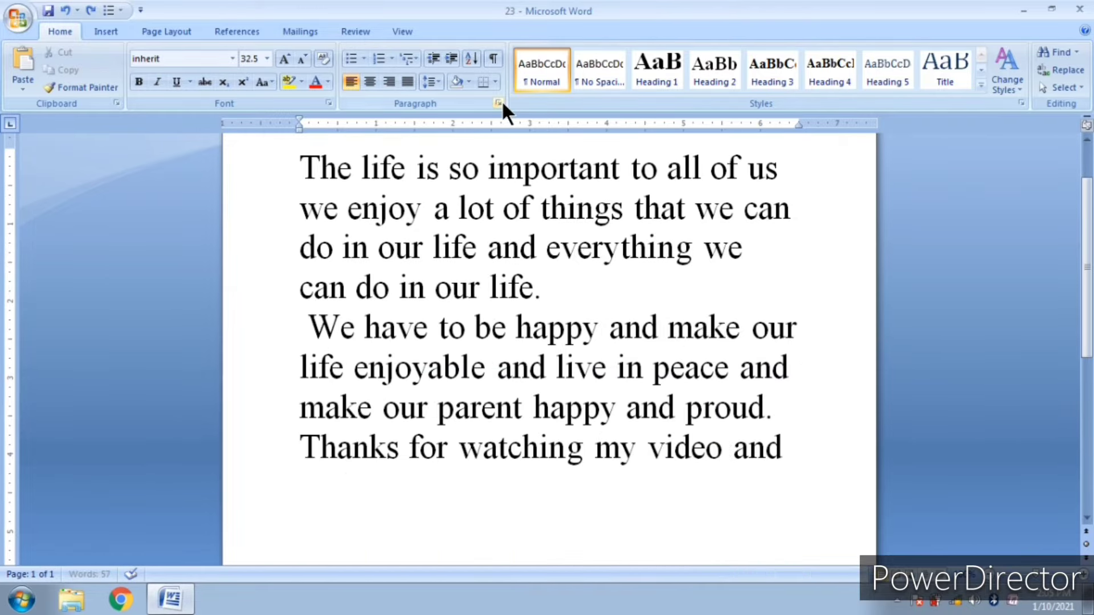
# Open the Paragraph dialog and choose At least line spacing, defaulting to 12 pt
pyautogui.click(498, 102)
pyautogui.click(1004, 275)
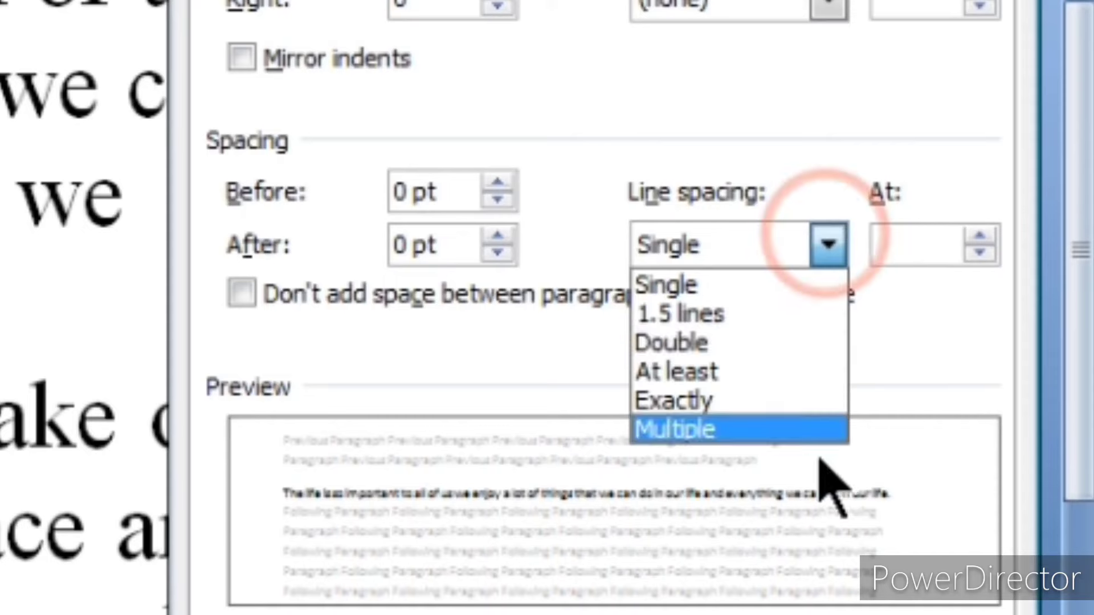
pyautogui.click(736, 371)
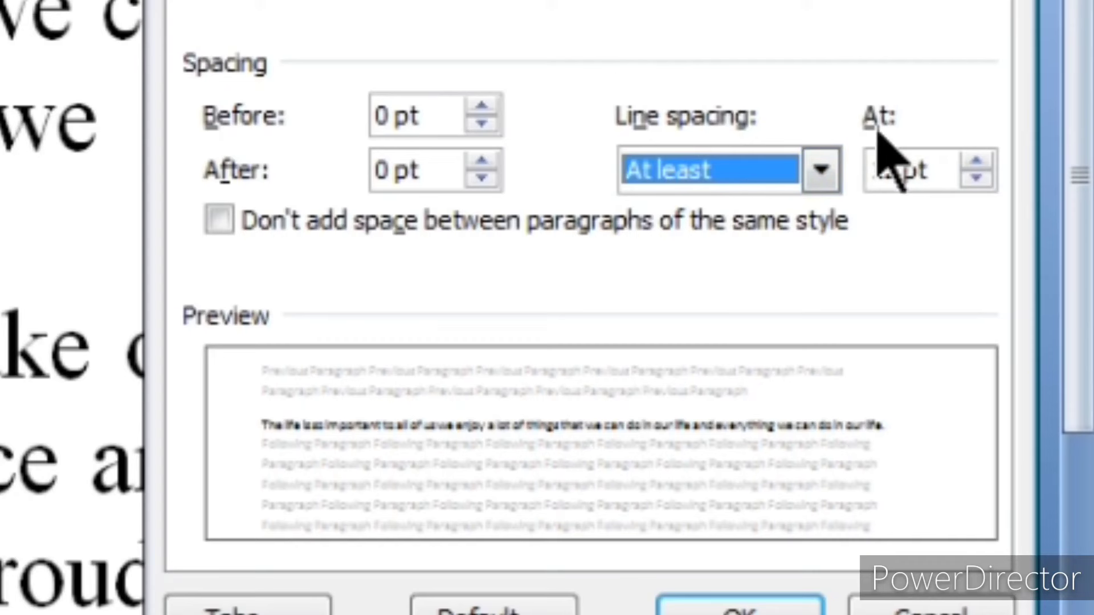
# Raise the At least value from 12 pt to 50 pt and apply it to the first paragraph
pyautogui.click(975, 165)
pyautogui.click(975, 164)
pyautogui.click(975, 164)
pyautogui.click(975, 164)
pyautogui.click(975, 164)
pyautogui.click(975, 163)
pyautogui.click(975, 162)
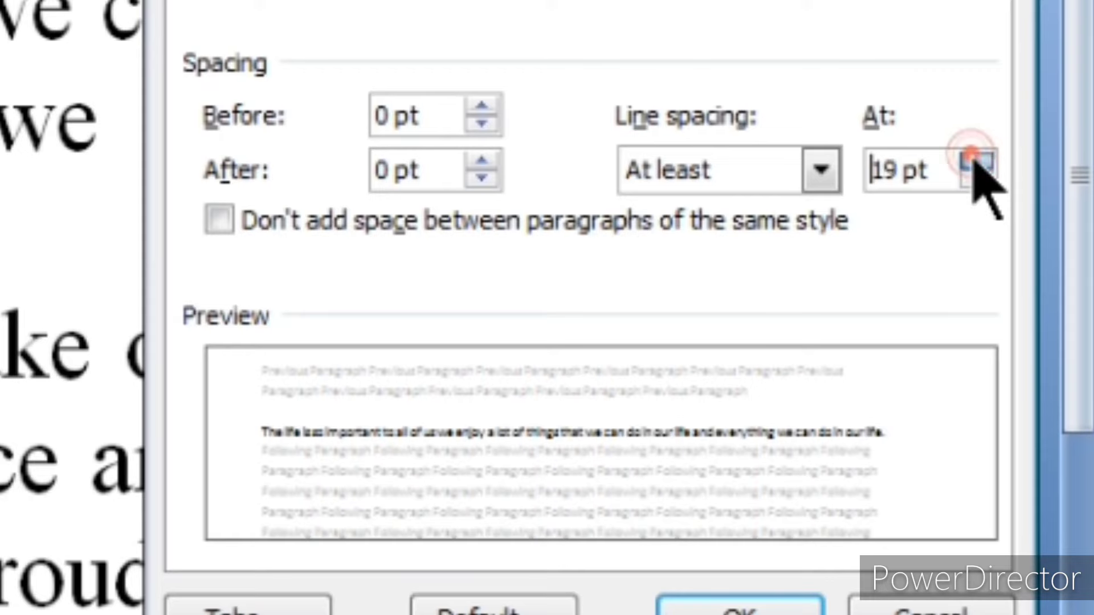
pyautogui.click(975, 163)
pyautogui.click(975, 163)
pyautogui.click(975, 163)
pyautogui.click(976, 162)
pyautogui.doubleClick(975, 163)
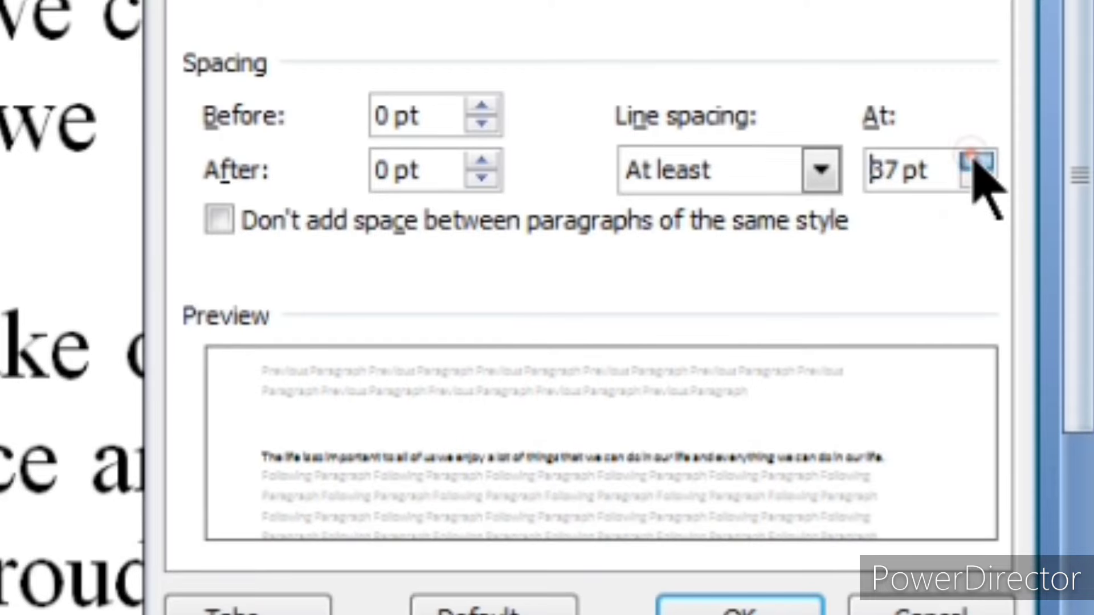
pyautogui.doubleClick(975, 162)
pyautogui.doubleClick(975, 162)
pyautogui.doubleClick(975, 162)
pyautogui.doubleClick(975, 163)
pyautogui.click(975, 162)
pyautogui.click(975, 163)
pyautogui.click(975, 162)
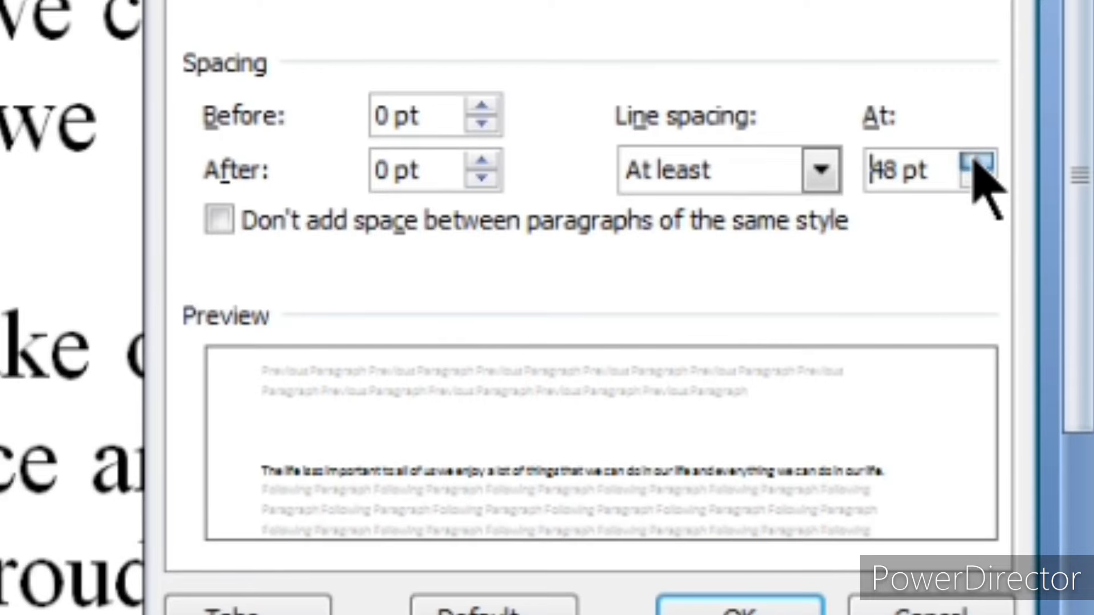
pyautogui.click(976, 162)
pyautogui.click(975, 162)
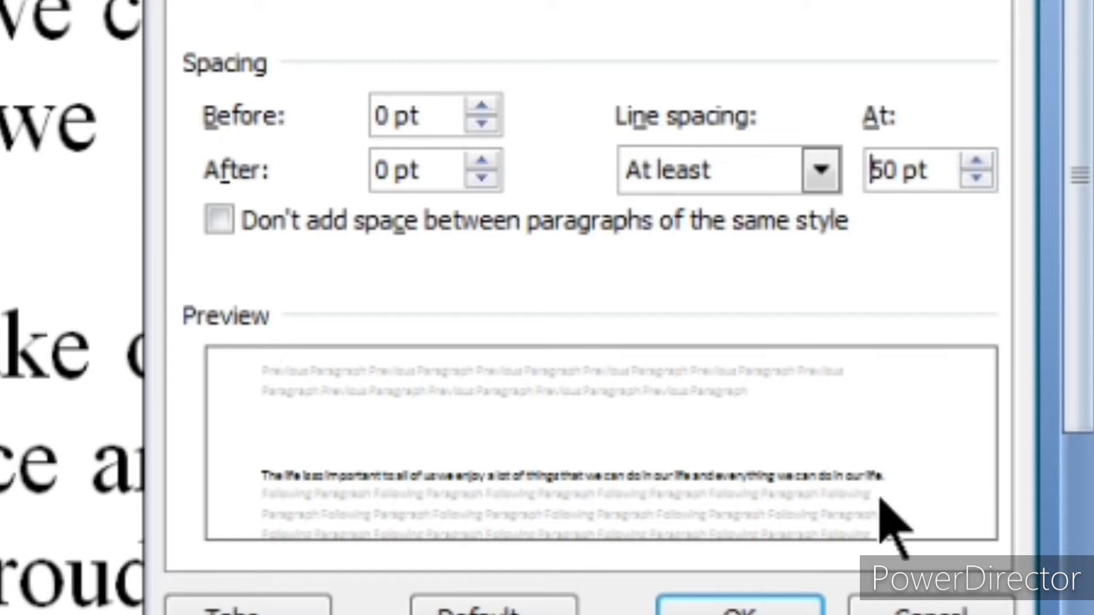
pyautogui.click(739, 607)
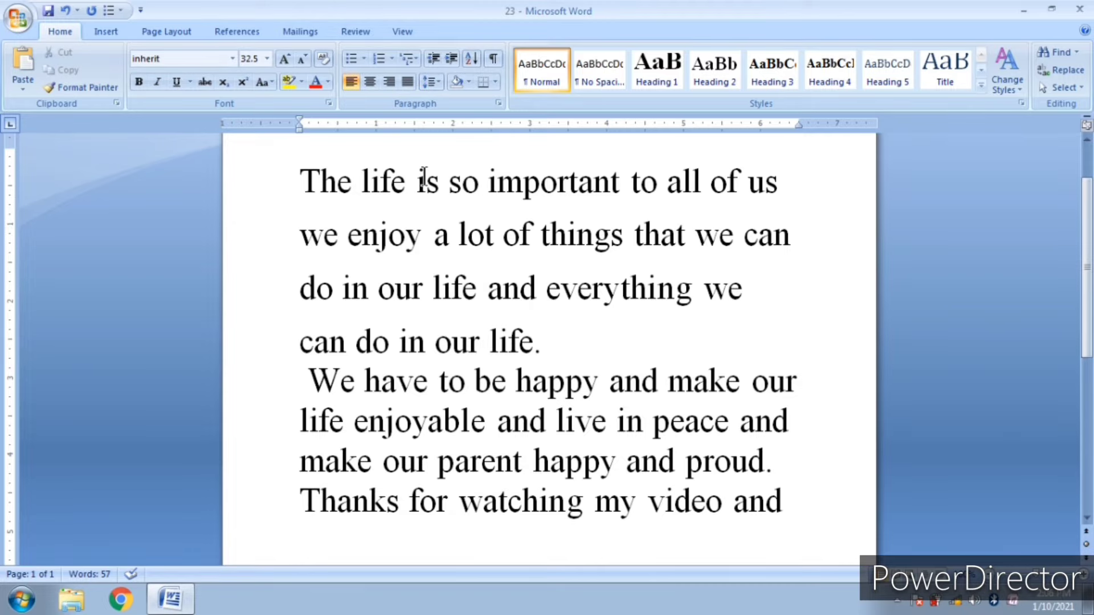
# Select all text and enlarge the font to 52.5 pt
pyautogui.scroll(3, 439, 285)
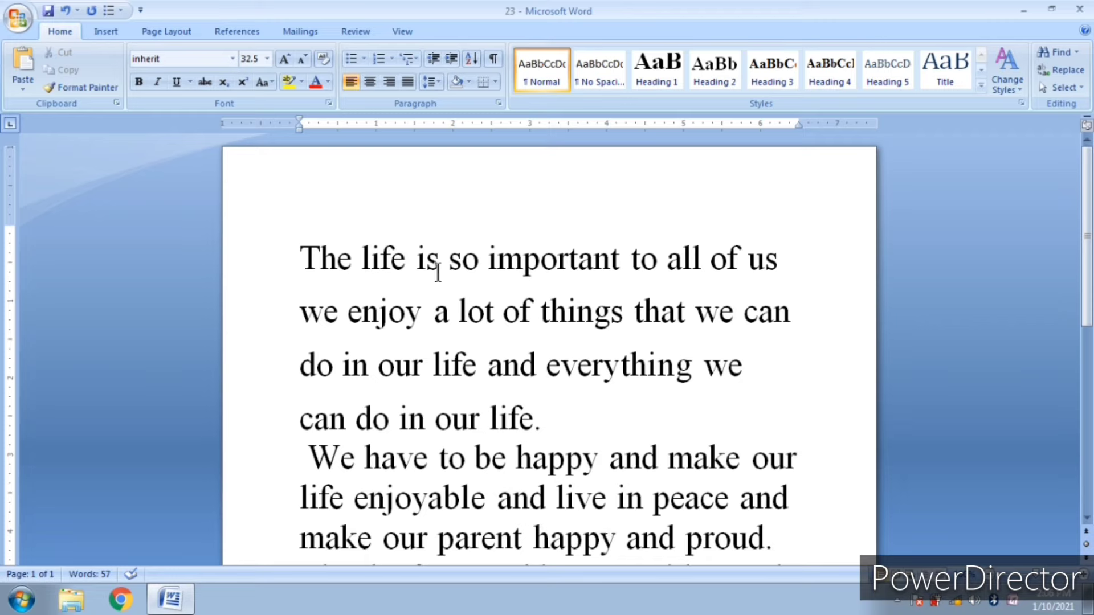
pyautogui.hotkey('ctrl', 'a')
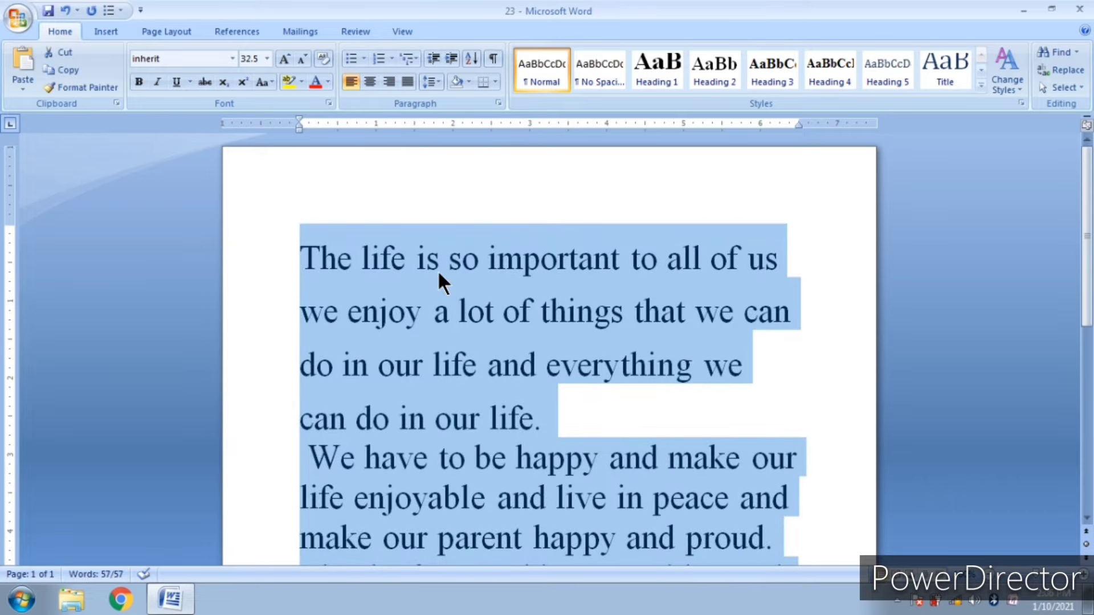
pyautogui.hotkey('ctrl', ']')
pyautogui.hotkey('ctrl', ']')
pyautogui.hotkey('ctrl', ']')
pyautogui.hotkey('ctrl', ']')
pyautogui.hotkey('ctrl', ']')
pyautogui.hotkey('ctrl', ']')
pyautogui.hotkey('ctrl', ']')
pyautogui.hotkey('ctrl', ']')
pyautogui.hotkey('ctrl', ']')
pyautogui.hotkey('ctrl', ']')
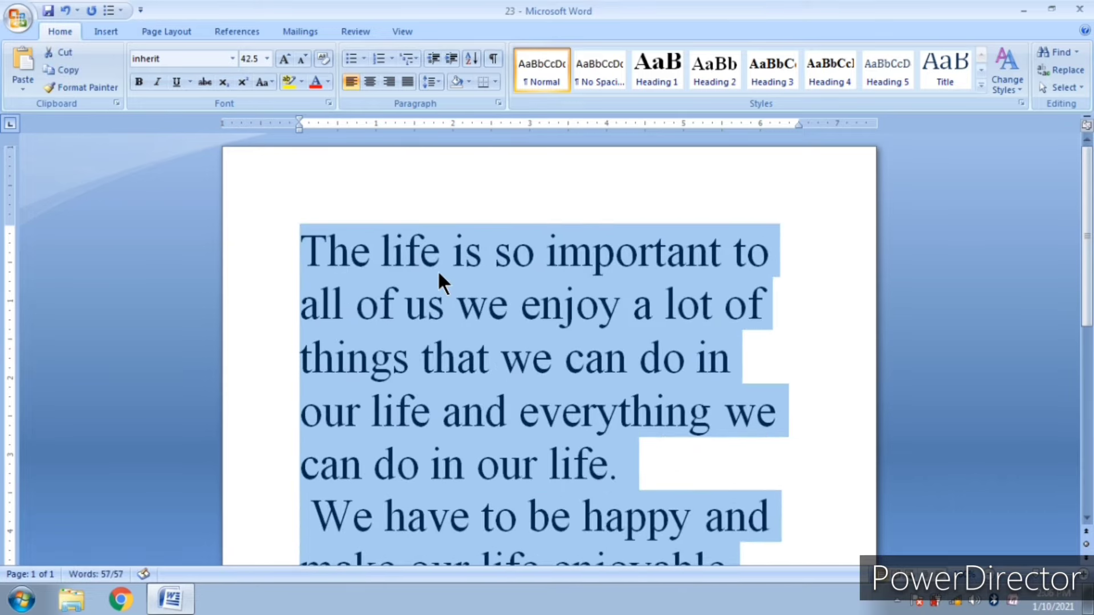
pyautogui.hotkey('ctrl', ']')
pyautogui.hotkey('ctrl', ']')
pyautogui.hotkey('ctrl', ']')
pyautogui.hotkey('ctrl', ']')
pyautogui.hotkey('ctrl', ']')
pyautogui.hotkey('ctrl', ']')
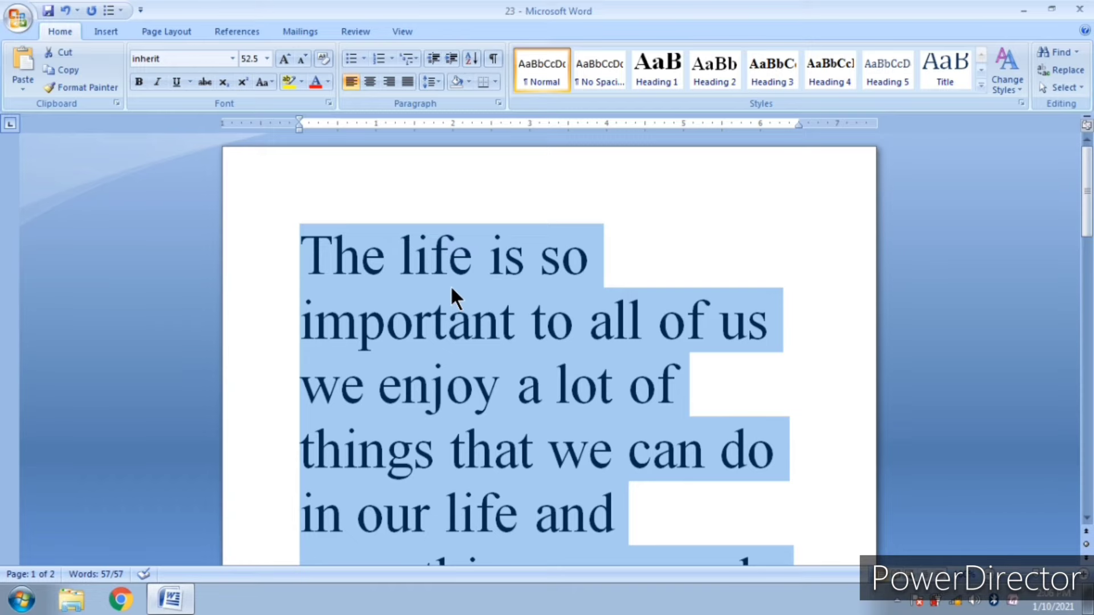
pyautogui.click(447, 292)
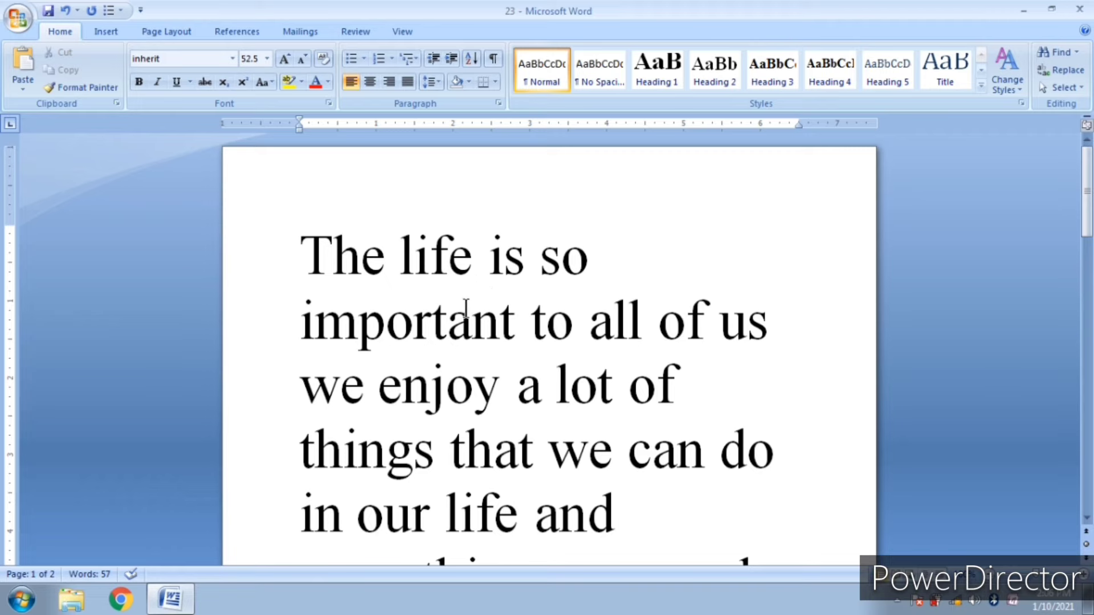
# Reselect all text and shrink the font back to 32.5 pt
pyautogui.hotkey('ctrl', 'a')
pyautogui.hotkey('ctrl', '[')
pyautogui.hotkey('ctrl', '[')
pyautogui.hotkey('ctrl', '[')
pyautogui.hotkey('ctrl', '[')
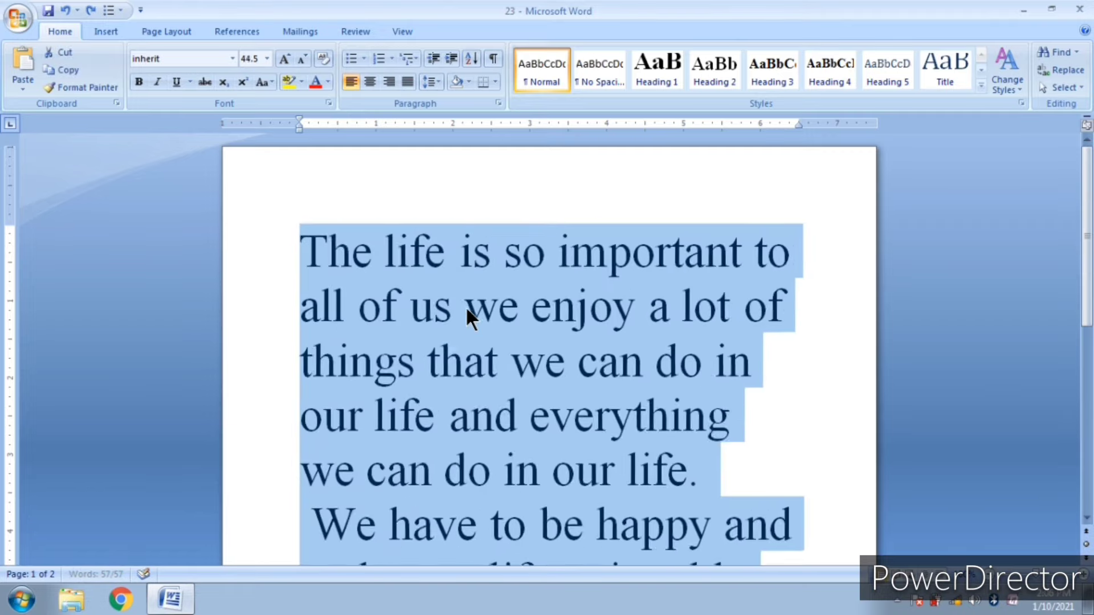
pyautogui.hotkey('ctrl', '[')
pyautogui.hotkey('ctrl', '[')
pyautogui.hotkey('ctrl', '[')
pyautogui.hotkey('ctrl', '[')
pyautogui.hotkey('ctrl', '[')
pyautogui.hotkey('ctrl', '[')
pyautogui.hotkey('ctrl', '[')
pyautogui.hotkey('ctrl', '[')
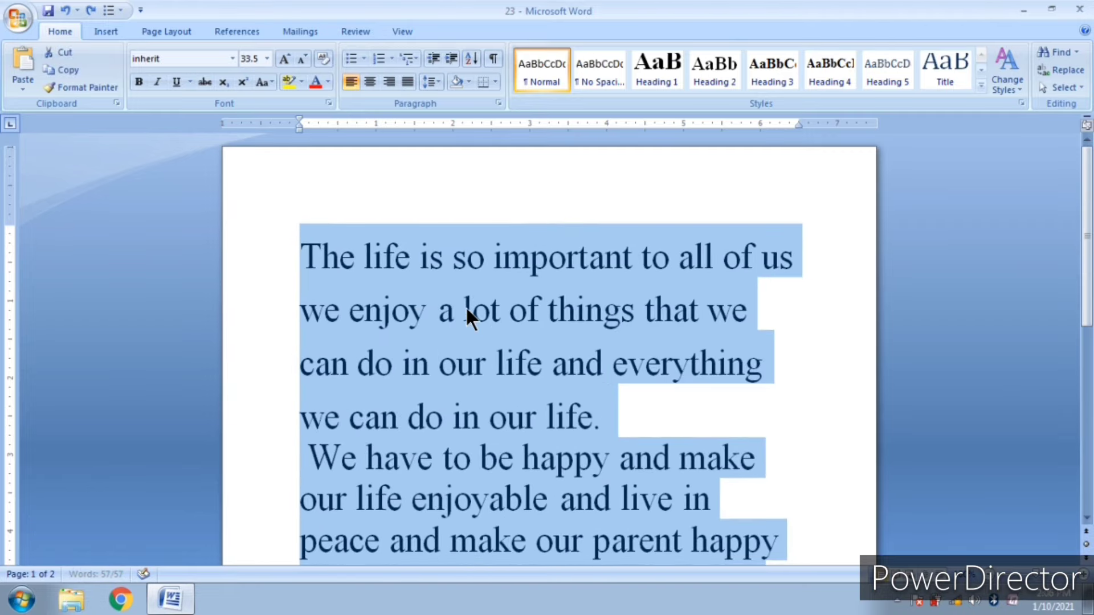
pyautogui.hotkey('ctrl', '[')
pyautogui.press('Up')
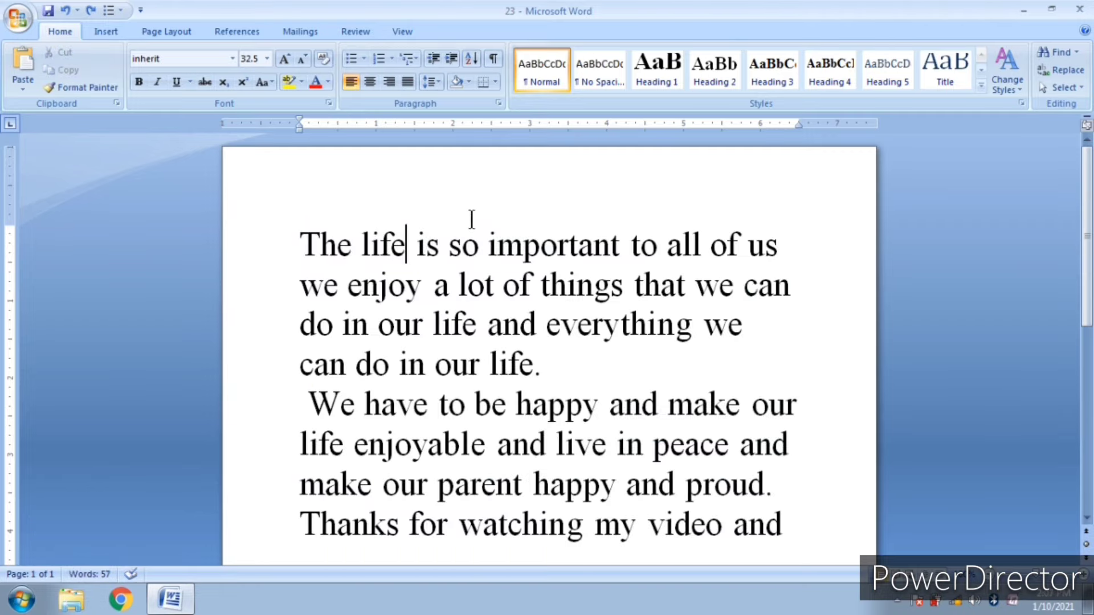
# In the Paragraph dialog, switch the first paragraph's line spacing type to Exactly
pyautogui.click(497, 103)
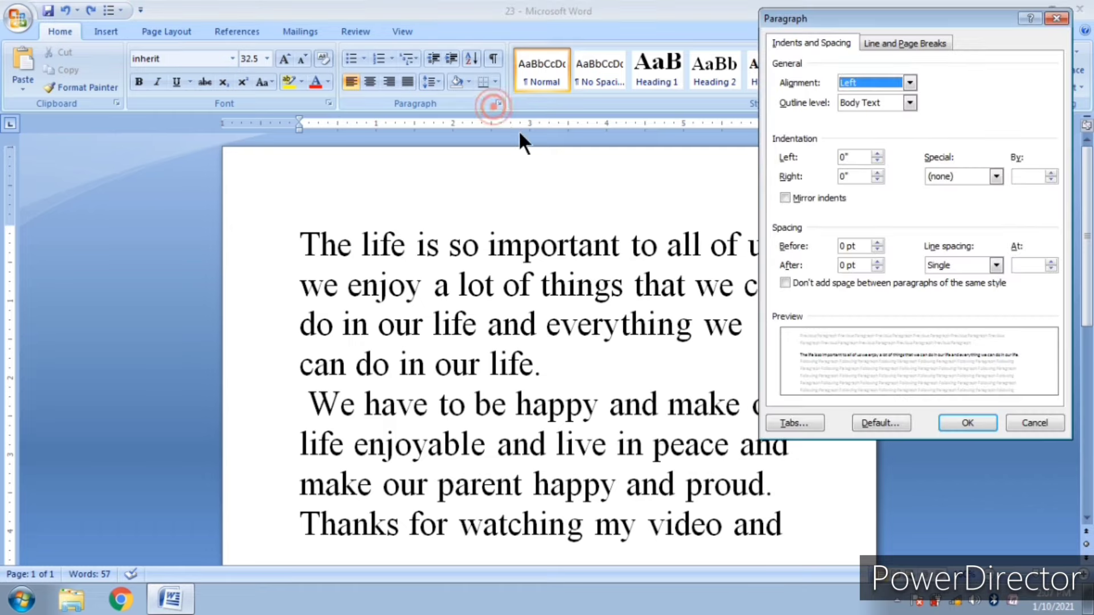
pyautogui.click(981, 262)
pyautogui.click(978, 311)
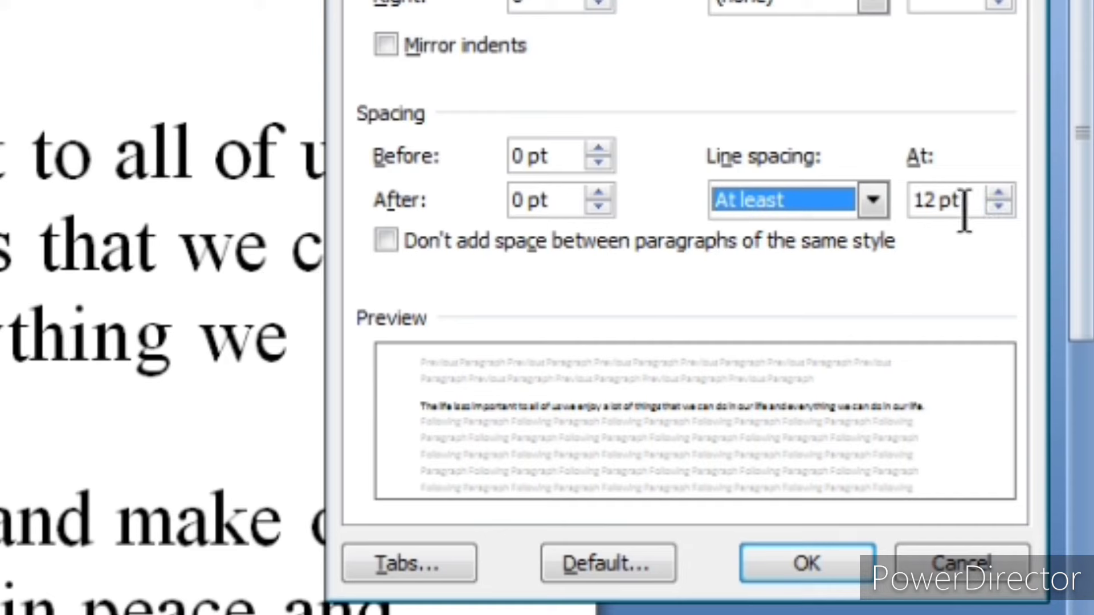
pyautogui.click(871, 204)
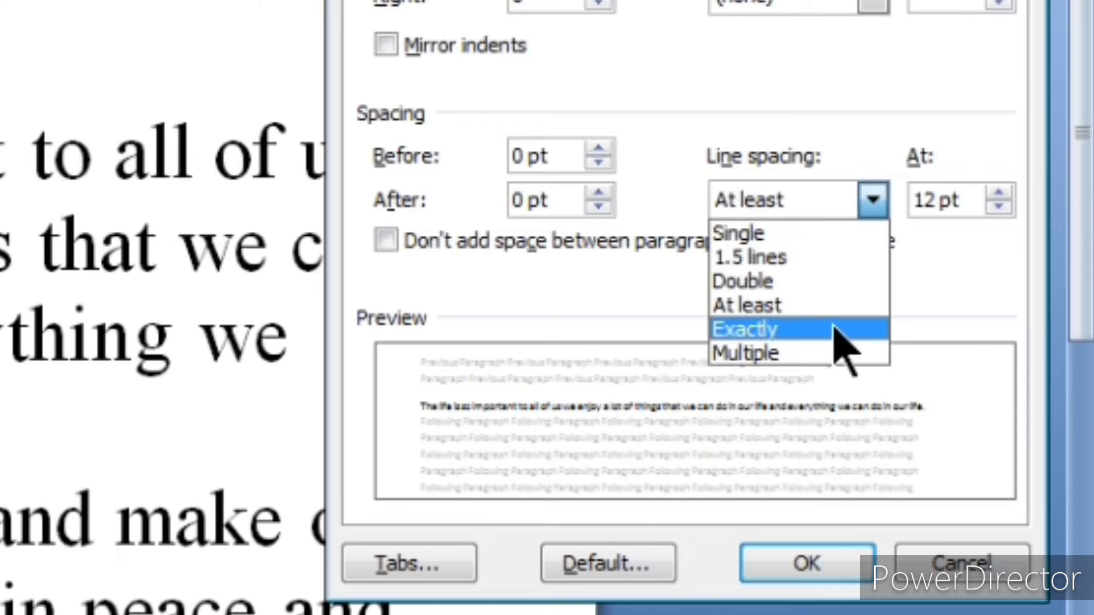
pyautogui.click(832, 323)
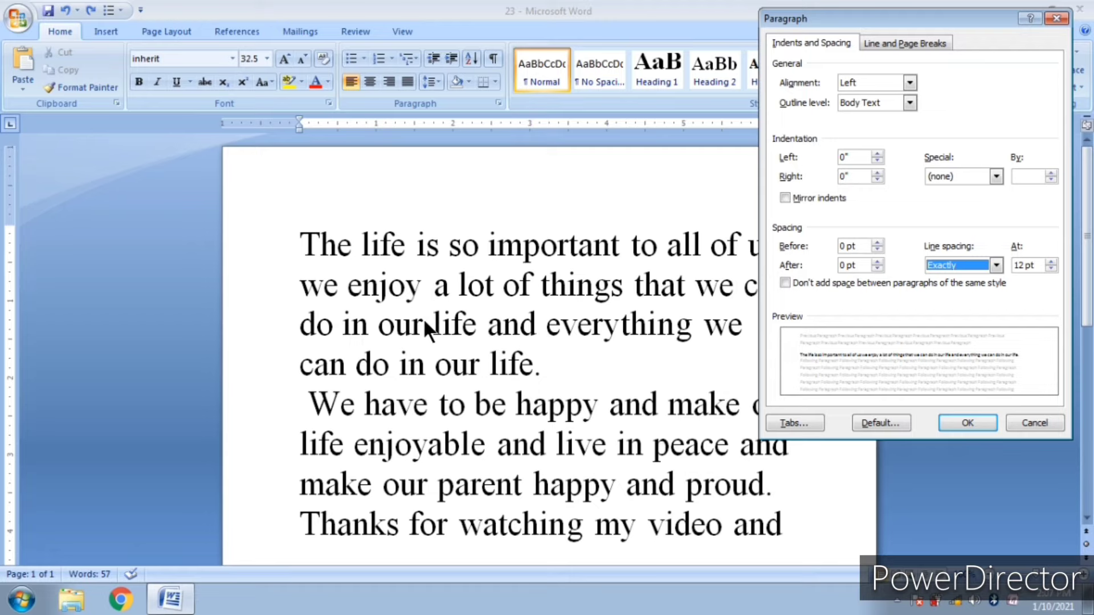
# Adjust the At value to exactly 50 pt and apply it
pyautogui.click(1050, 262)
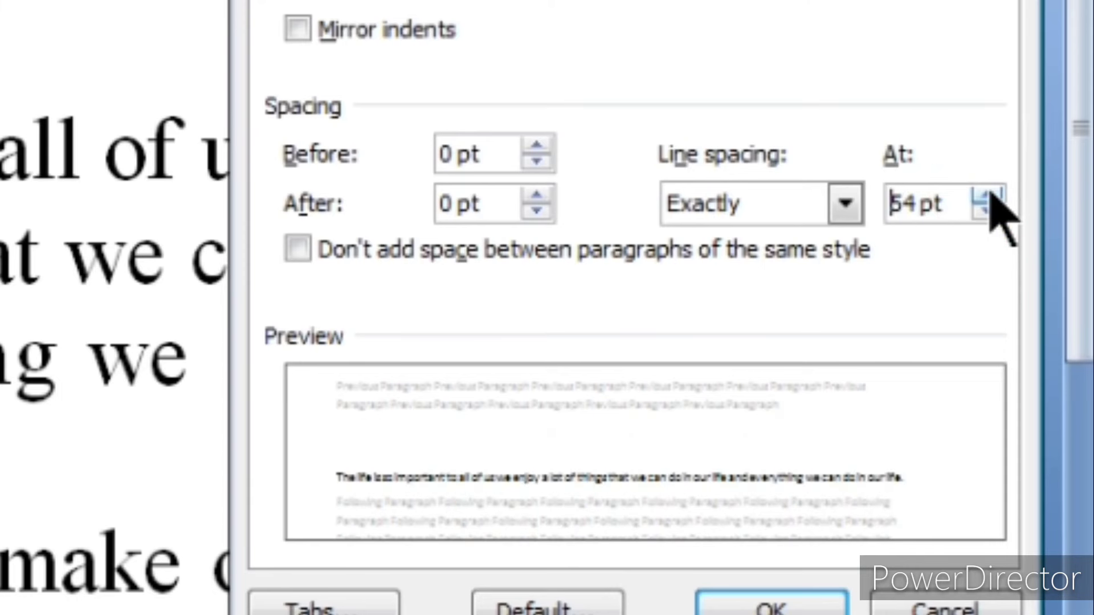
pyautogui.click(988, 199)
pyautogui.click(989, 212)
pyautogui.click(987, 212)
pyautogui.click(987, 212)
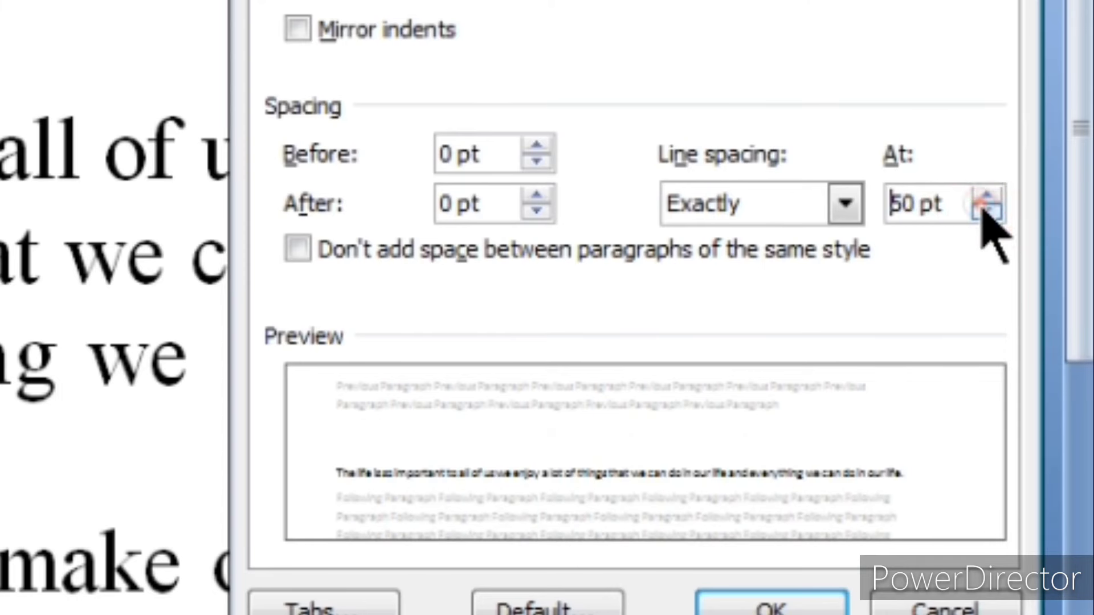
pyautogui.click(755, 608)
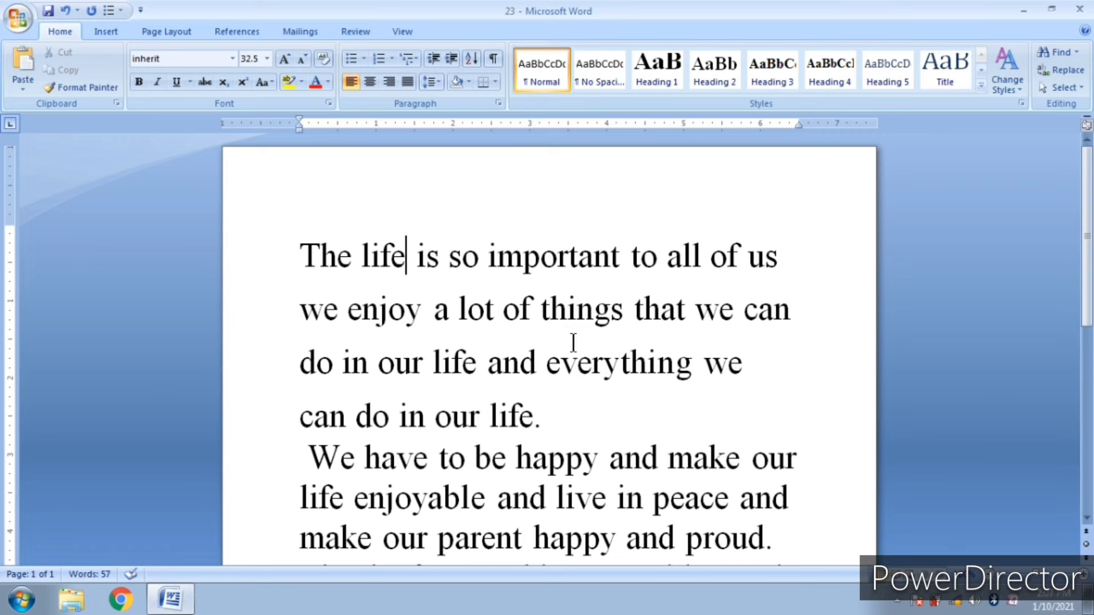
# Select all text and enlarge the font step by step up to 102.5 pt
pyautogui.hotkey('ctrl', 'a')
pyautogui.hotkey('ctrl', ']')
pyautogui.hotkey('ctrl', ']')
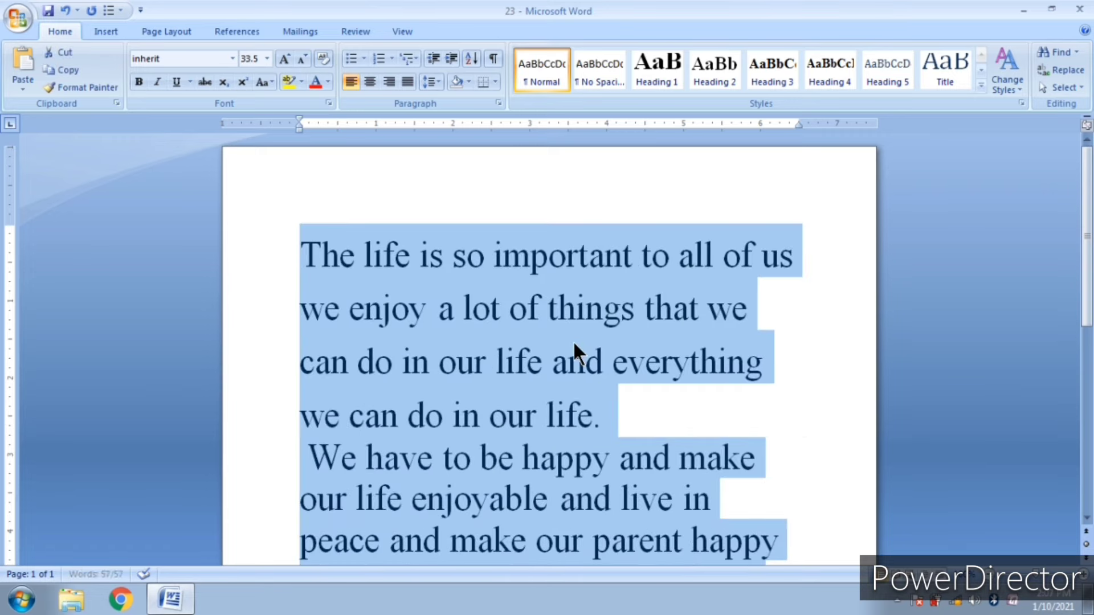
pyautogui.hotkey('ctrl', ']')
pyautogui.hotkey('ctrl', ']')
pyautogui.hotkey('ctrl', ']')
pyautogui.hotkey('ctrl', ']')
pyautogui.hotkey('ctrl', ']')
pyautogui.hotkey('ctrl', ']')
pyautogui.hotkey('ctrl', ']')
pyautogui.hotkey('ctrl', ']')
pyautogui.hotkey('ctrl', ']')
pyautogui.hotkey('ctrl', ']')
pyautogui.hotkey('ctrl', ']')
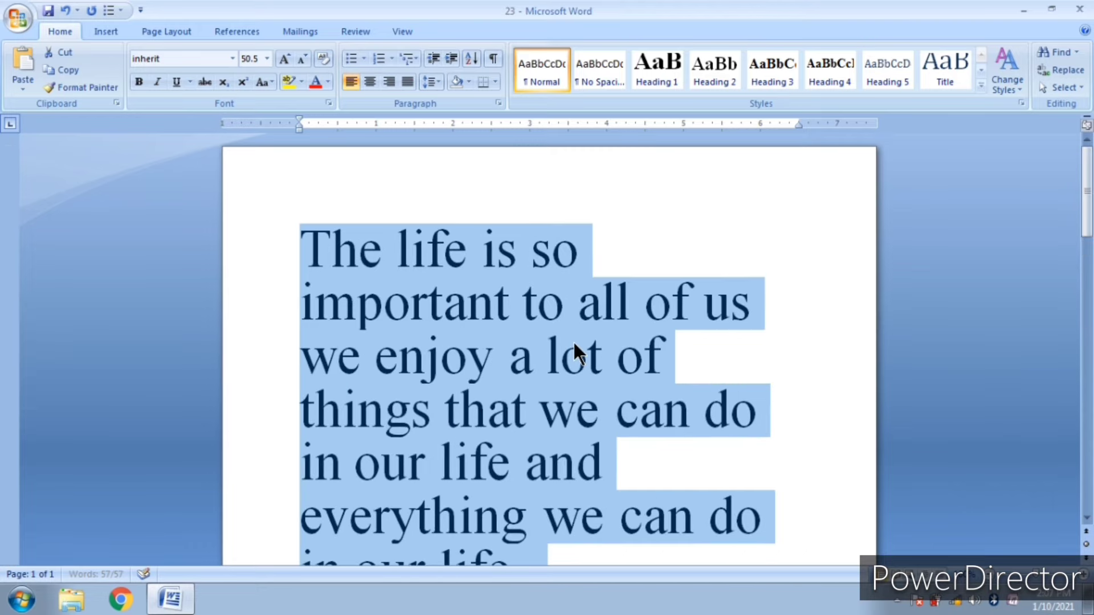
pyautogui.hotkey('ctrl', ']')
pyautogui.hotkey('ctrl', ']')
pyautogui.hotkey('ctrl', ']')
pyautogui.hotkey('ctrl', ']')
pyautogui.hotkey('ctrl', ']')
pyautogui.hotkey('ctrl', ']')
pyautogui.hotkey('ctrl', ']')
pyautogui.hotkey('ctrl', ']')
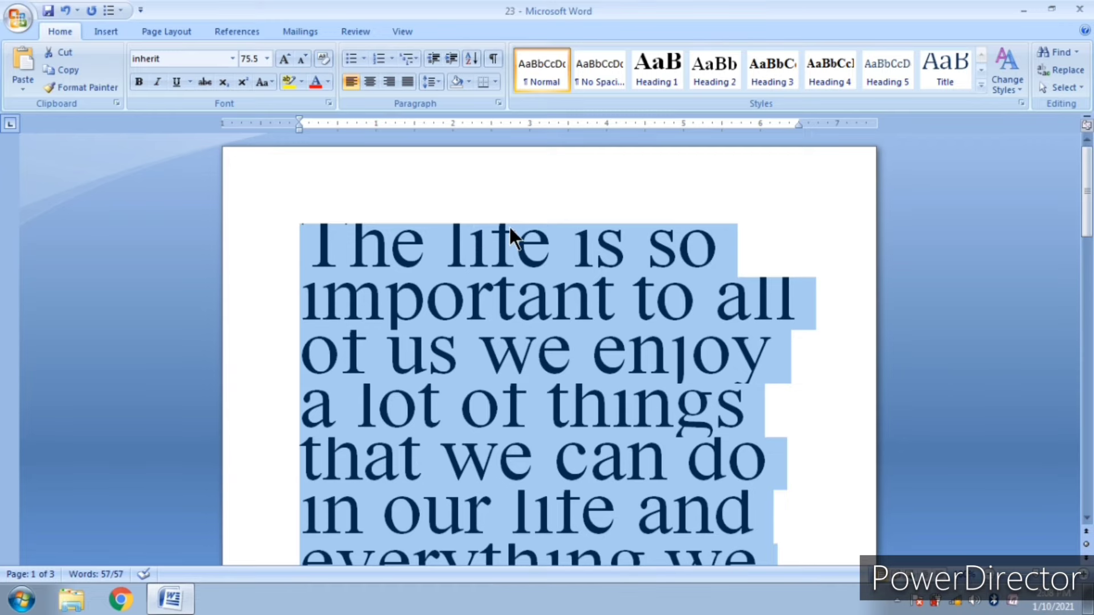
pyautogui.hotkey('ctrl', ']')
pyautogui.hotkey('ctrl', ']')
pyautogui.hotkey('ctrl', ']')
pyautogui.hotkey('ctrl', ']')
pyautogui.hotkey('ctrl', ']')
pyautogui.hotkey('ctrl', ']')
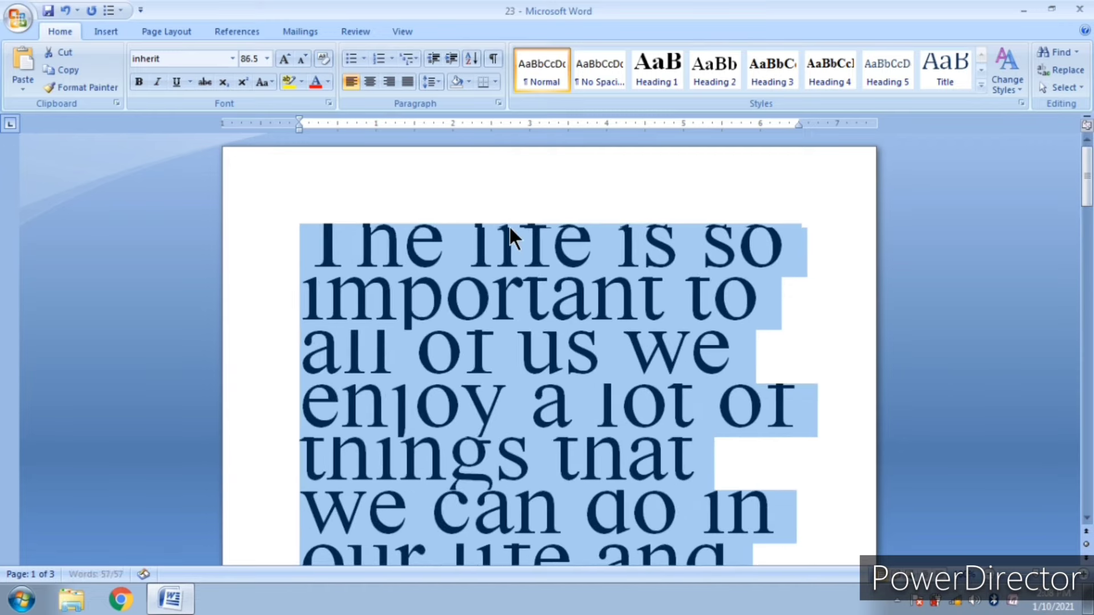
pyautogui.hotkey('ctrl', ']')
pyautogui.hotkey('ctrl', ']')
pyautogui.hotkey('ctrl', ']')
pyautogui.hotkey('ctrl', ']')
pyautogui.hotkey('ctrl', ']')
pyautogui.hotkey('ctrl', ']')
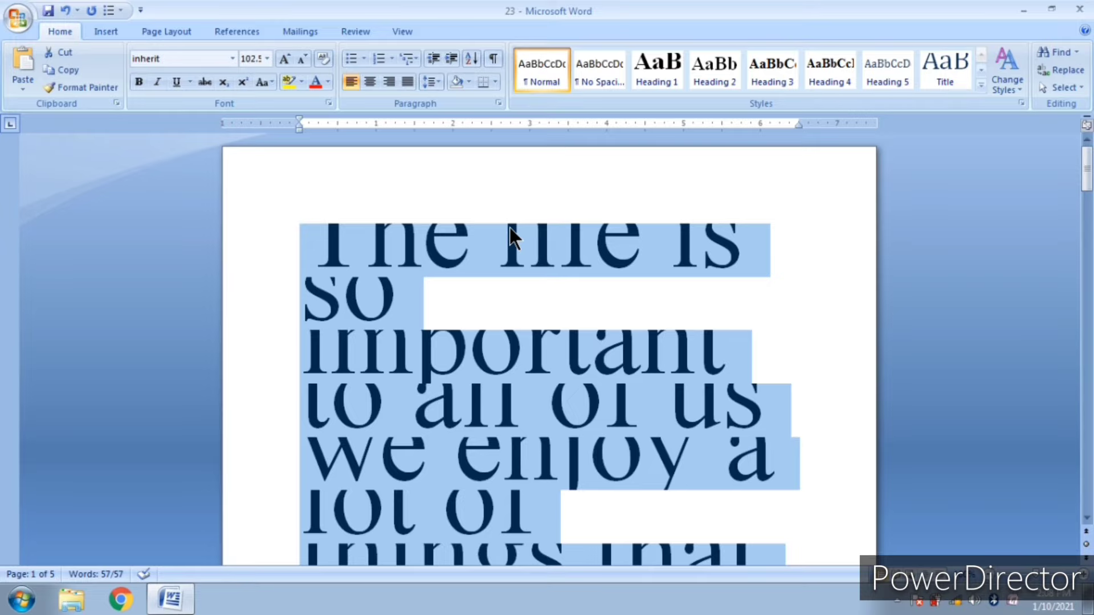
# Shrink the text back down to 32.5 pt
pyautogui.hotkey('ctrl', '[')
pyautogui.hotkey('ctrl', '[')
pyautogui.hotkey('ctrl', '[')
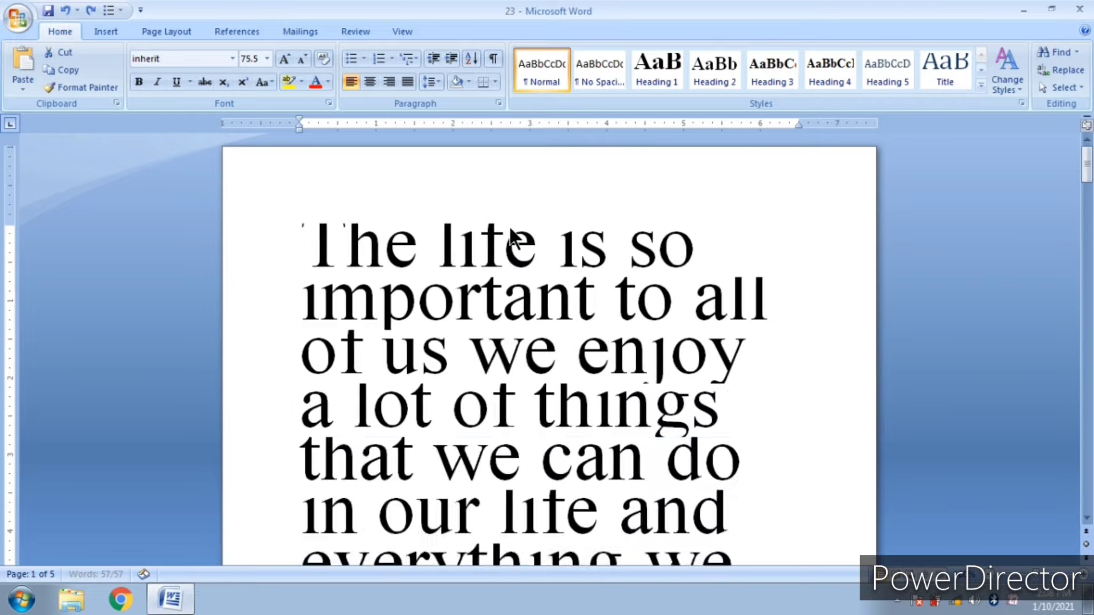
pyautogui.hotkey('ctrl', '[')
pyautogui.hotkey('ctrl', '[')
pyautogui.hotkey('ctrl', '[')
pyautogui.hotkey('ctrl', '[')
pyautogui.hotkey('ctrl', '[')
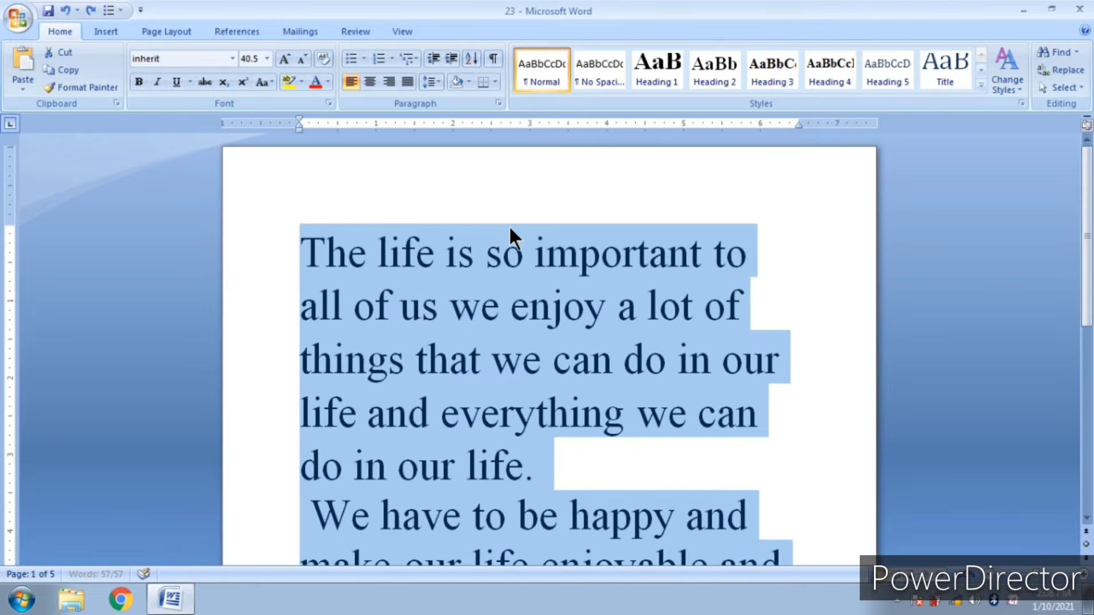
pyautogui.hotkey('ctrl', '[')
pyautogui.hotkey('ctrl', '[')
pyautogui.hotkey('ctrl', '[')
pyautogui.hotkey('ctrl', '[')
pyautogui.hotkey('ctrl', '[')
pyautogui.hotkey('ctrl', '[')
pyautogui.click(508, 224)
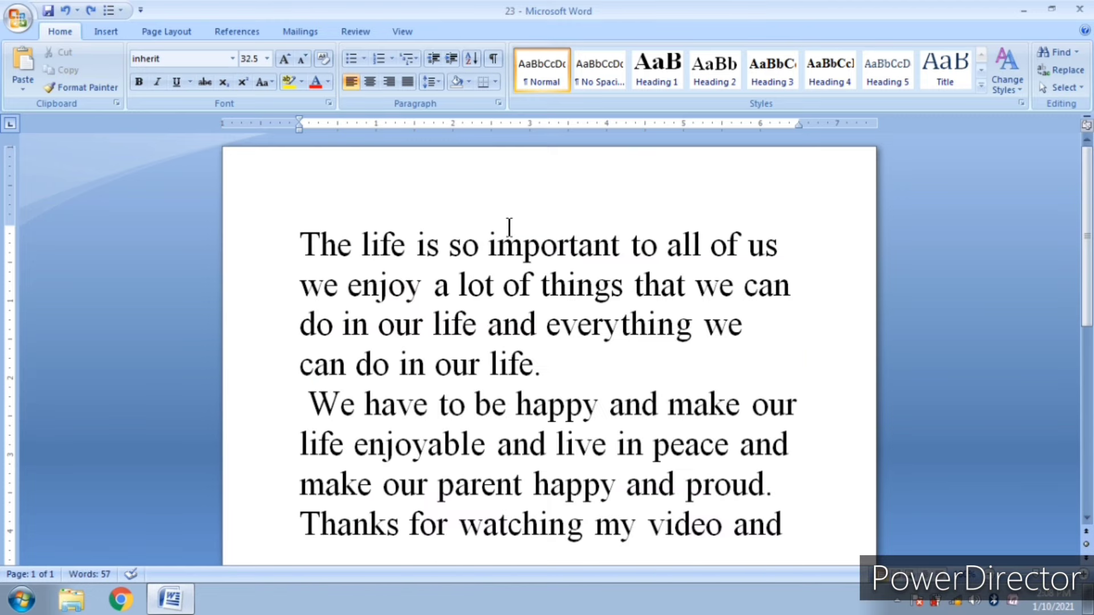
# Give the first paragraph Multiple line spacing at 2 in the Paragraph dialog
pyautogui.click(499, 103)
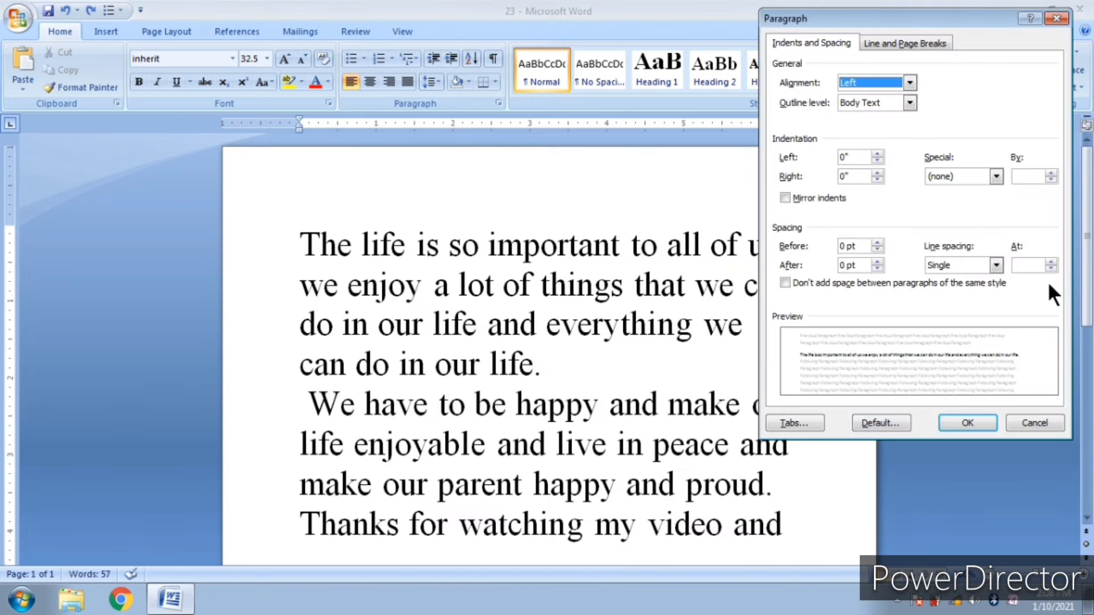
pyautogui.click(996, 265)
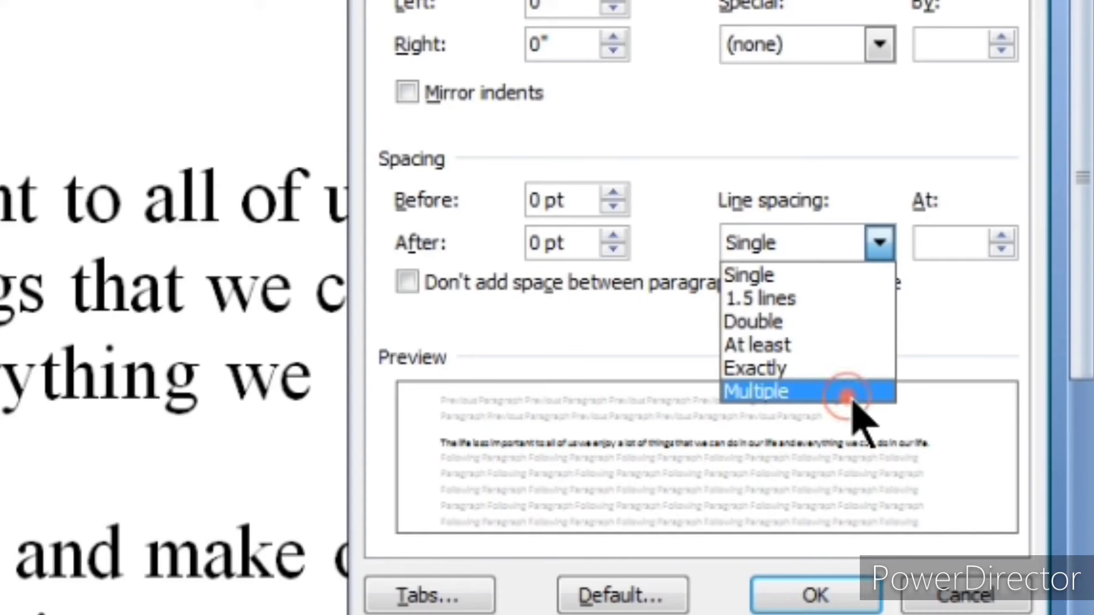
pyautogui.click(979, 331)
pyautogui.click(1001, 251)
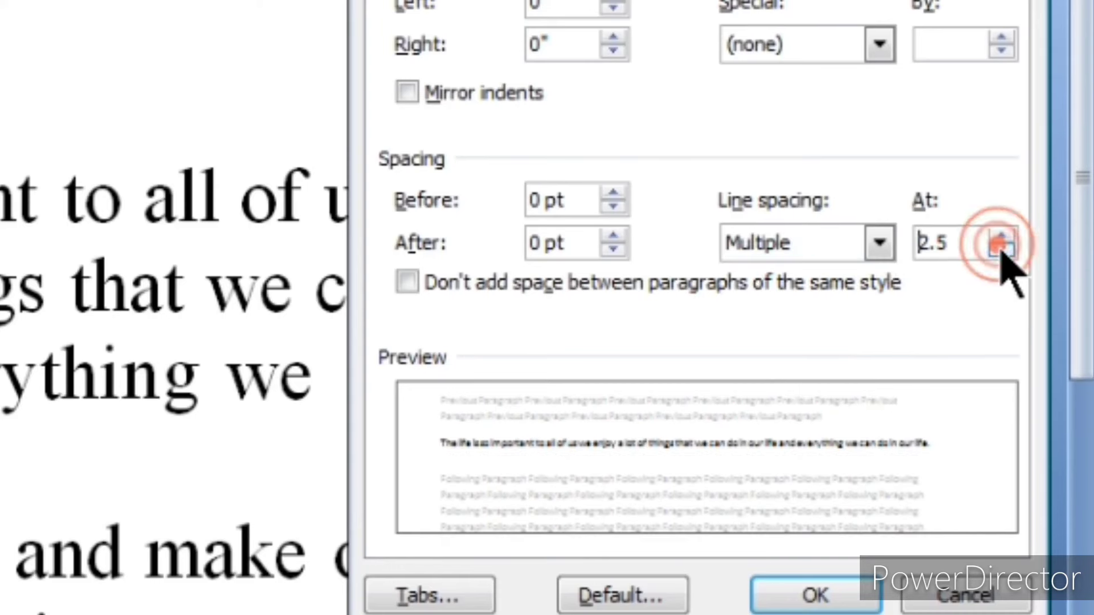
pyautogui.click(1001, 250)
pyautogui.click(1001, 251)
pyautogui.click(1001, 251)
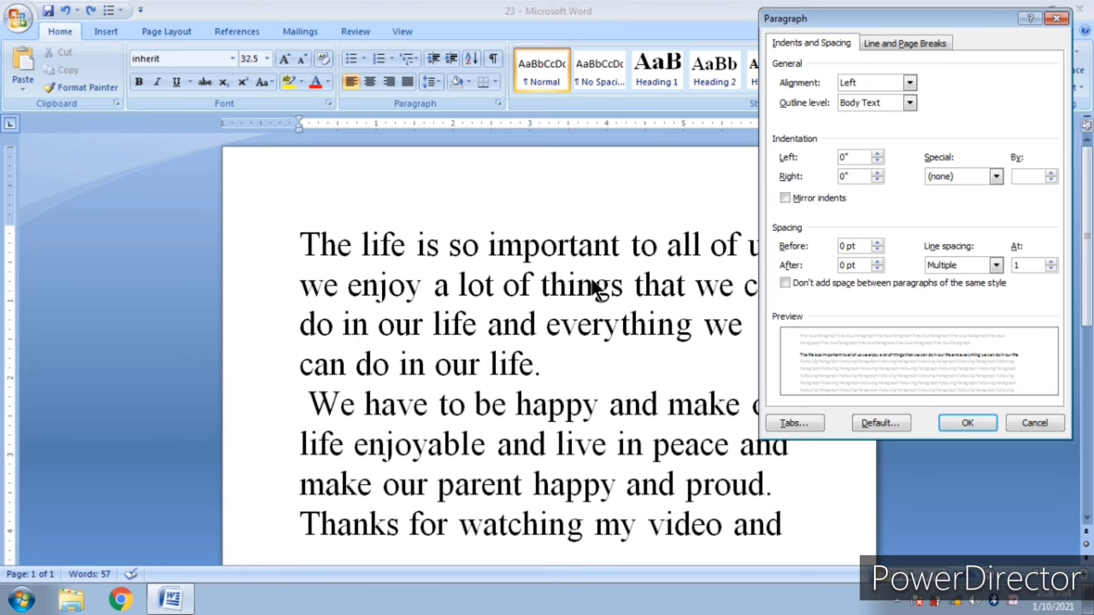
pyautogui.click(1050, 261)
pyautogui.click(1051, 261)
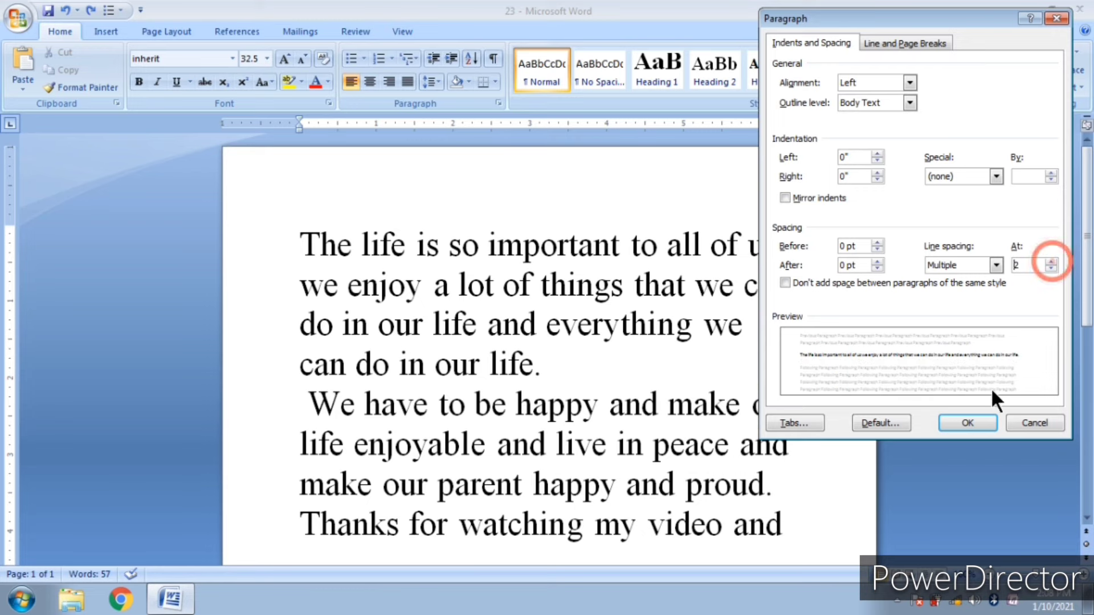
pyautogui.click(978, 420)
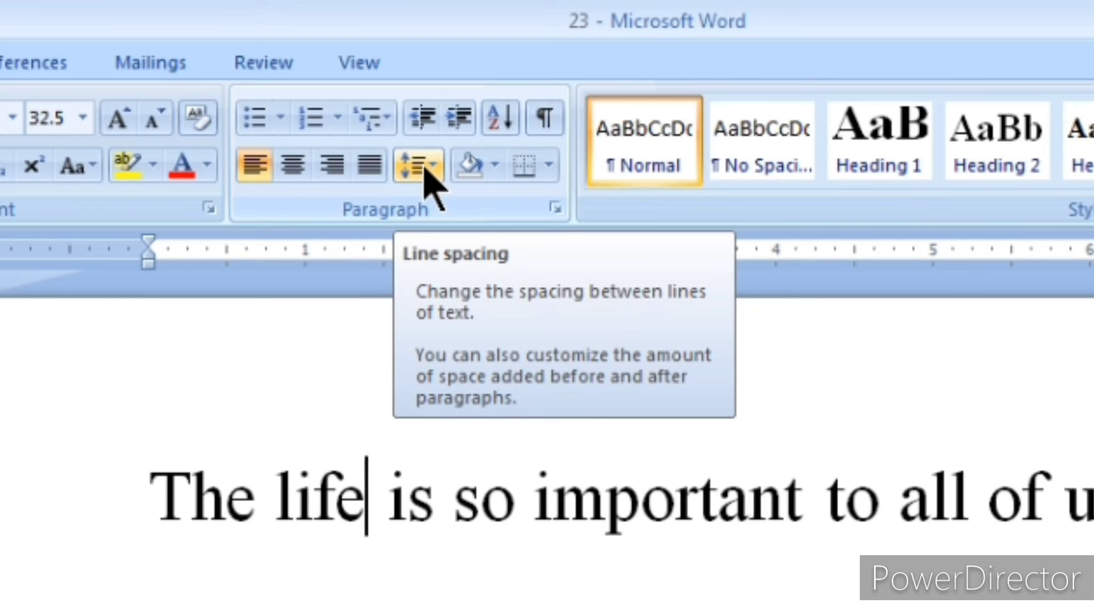
# Apply the 3.0 line spacing preset to the first paragraph, then undo it
pyautogui.click(425, 171)
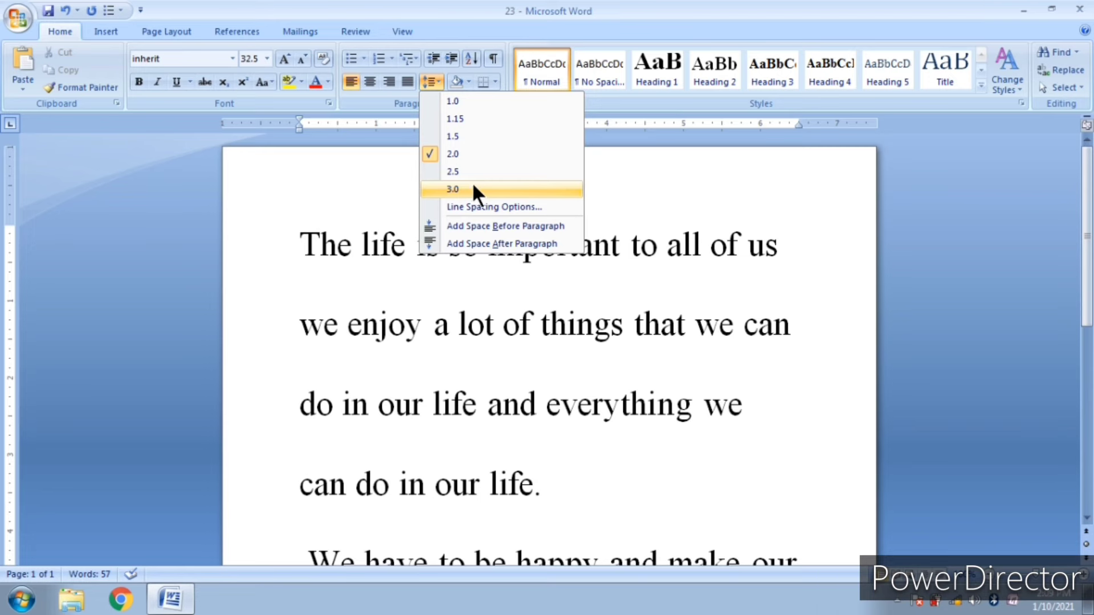
pyautogui.click(473, 188)
pyautogui.click(431, 81)
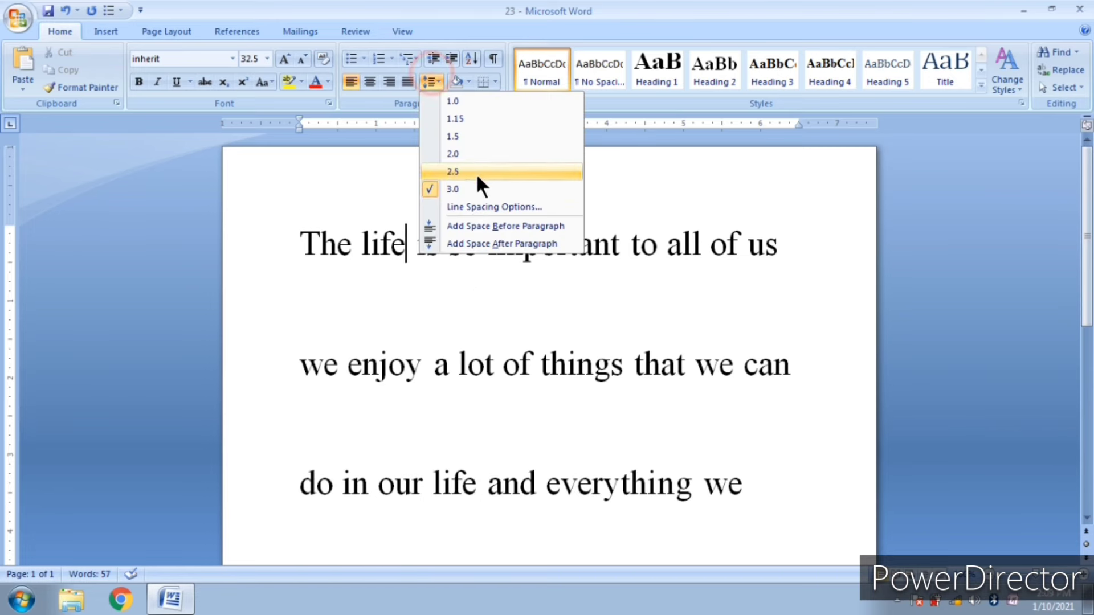
pyautogui.click(470, 189)
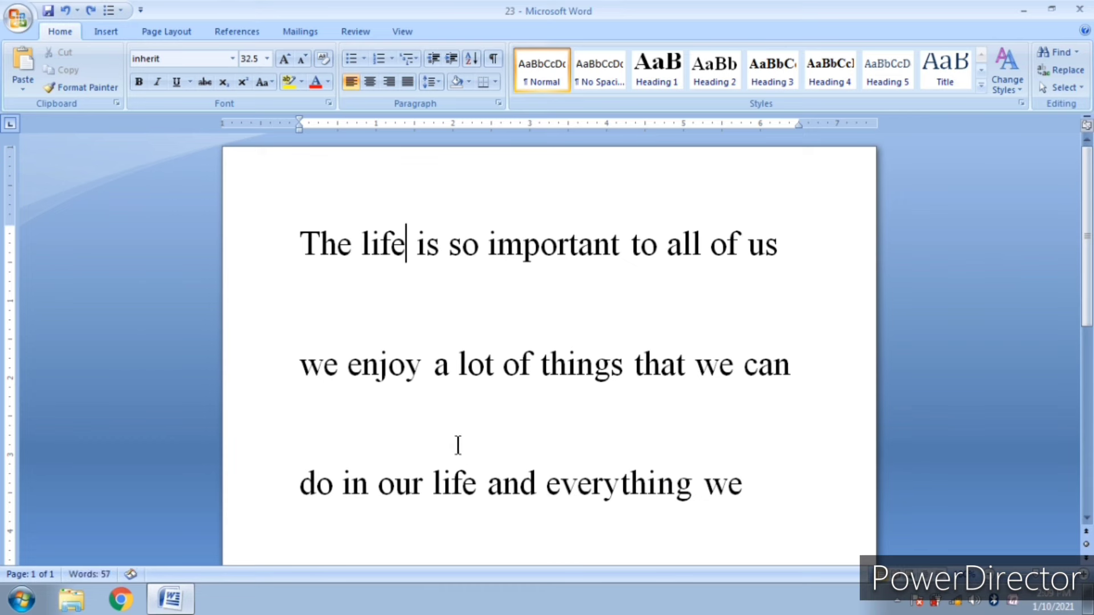
pyautogui.hotkey('ctrl', '2')
# Confirm in the Paragraph dialog that the first paragraph is Double-spaced, closing without changes
pyautogui.click(499, 103)
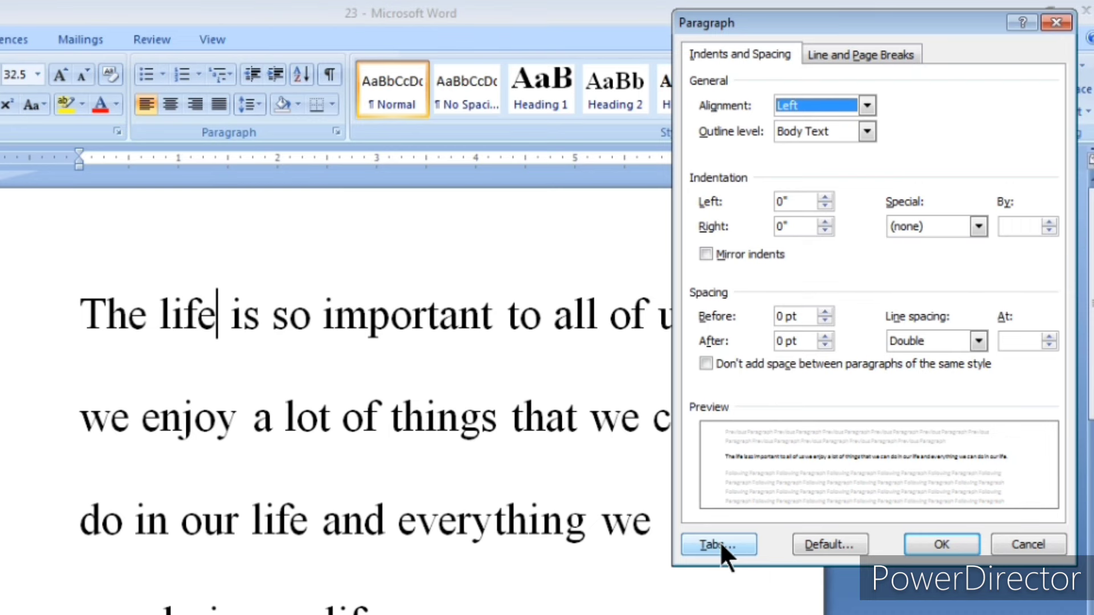
pyautogui.click(956, 540)
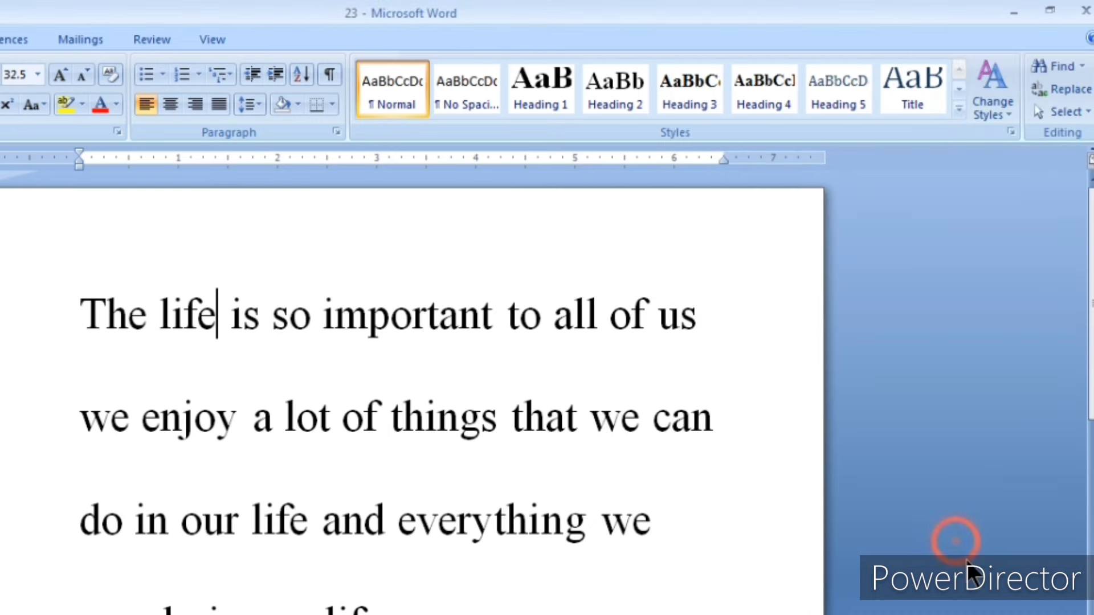